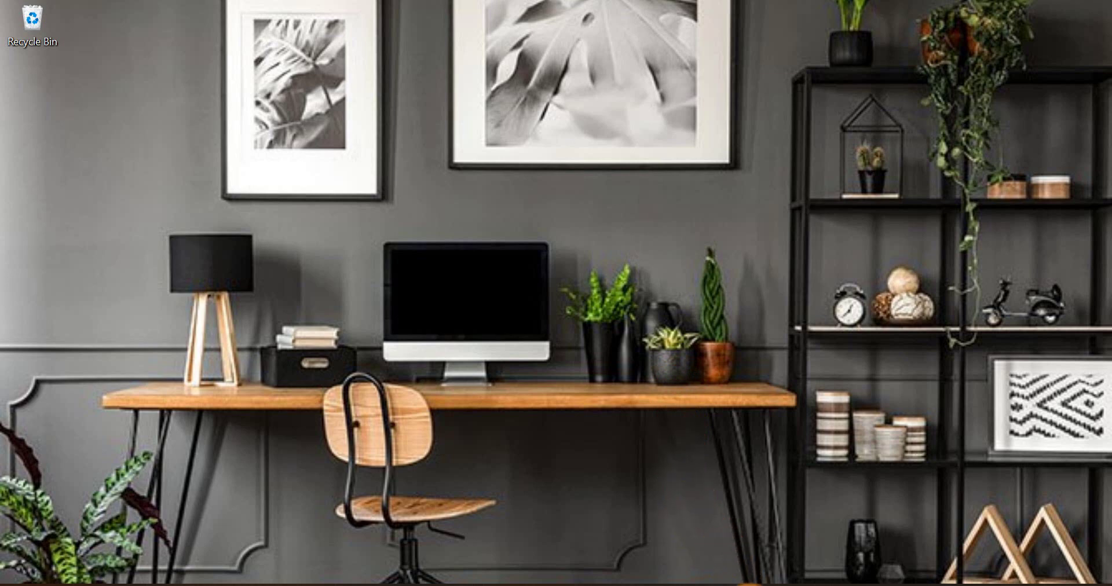
Open the browser on ChatGPT and request thought-provoking local African village love story title ideas for YouTube videos
{"action": "mouse_move", "coordinate": [749, 584]}
{"action": "left_click", "coordinate": [749, 530]}
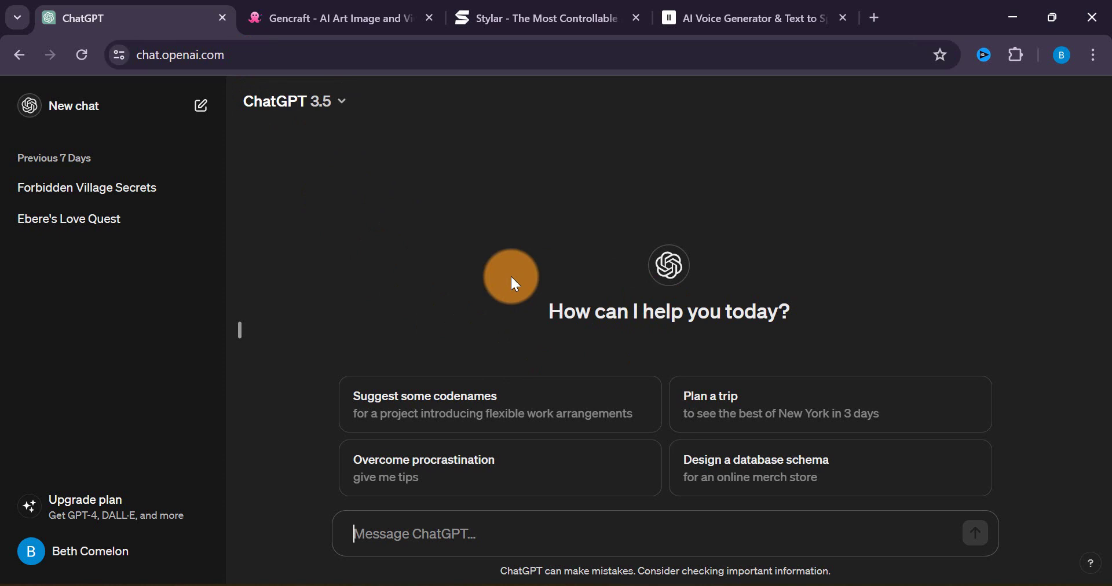
{"action": "left_click", "coordinate": [383, 536]}
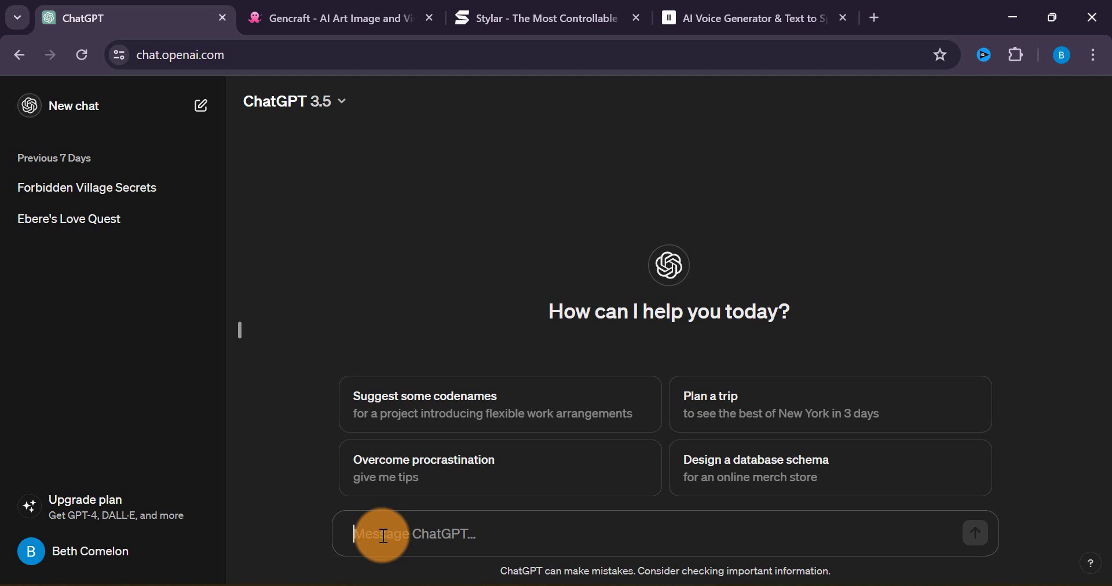
{"action": "type", "text": "i want"}
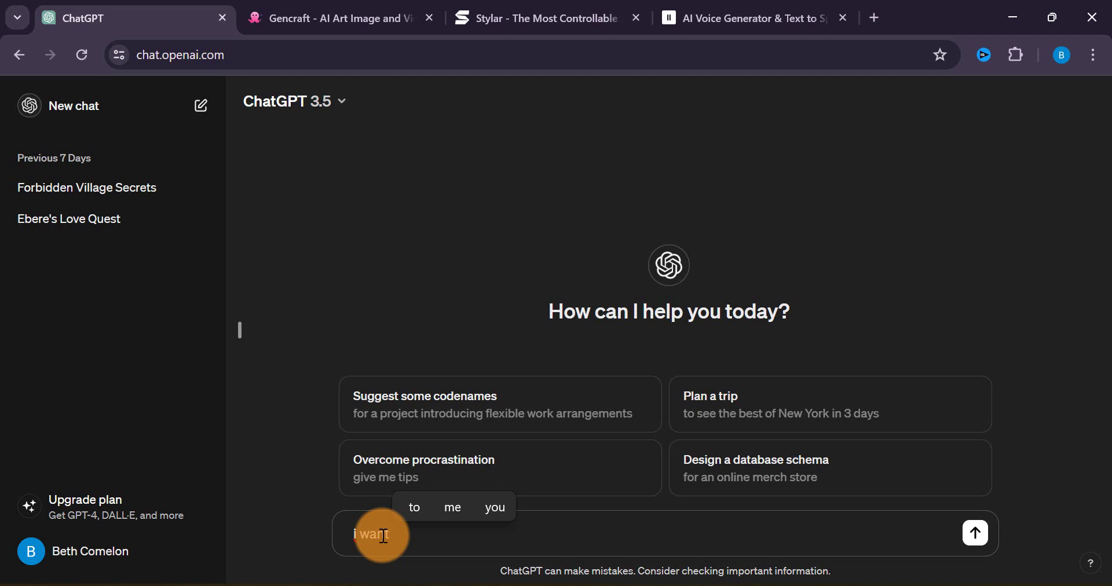
{"action": "key", "text": "ctrl+a"}
{"action": "type", "text": "I want a thought provoking local African village love stories title ideas for my YouTube videos"}
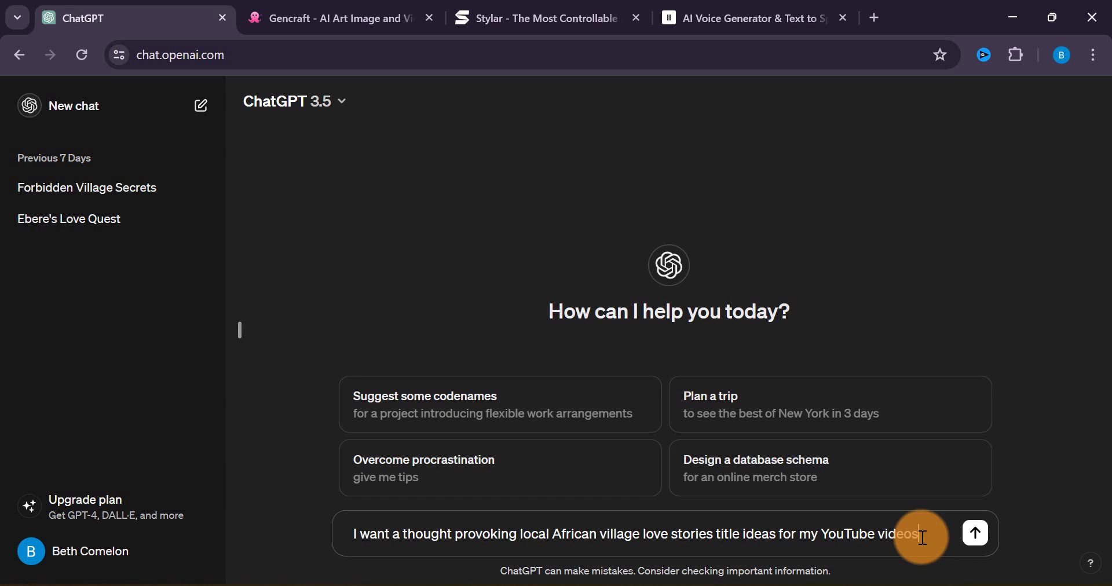
{"action": "left_click", "coordinate": [974, 545]}
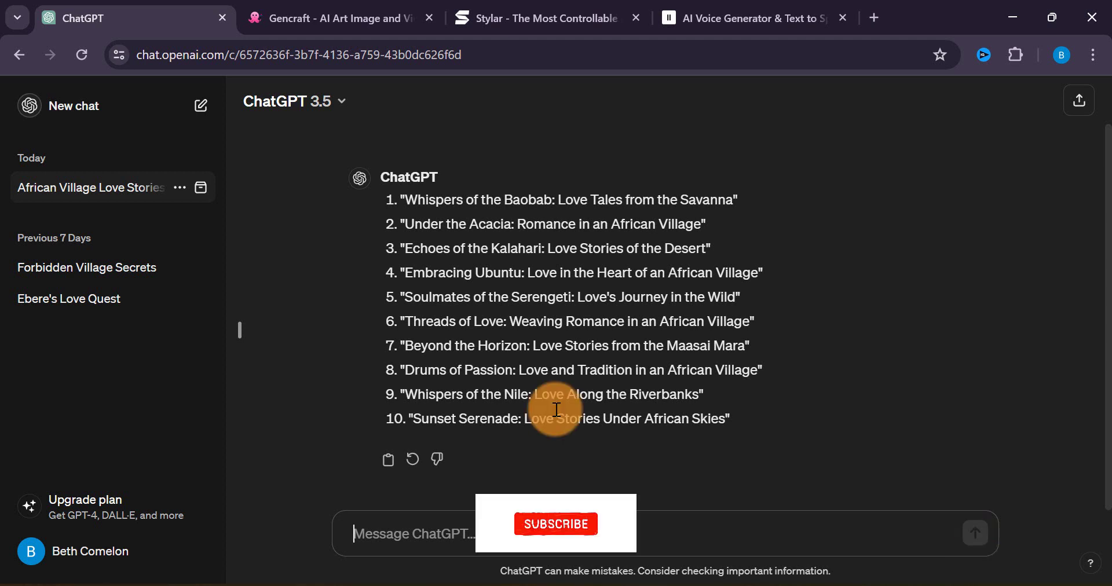
Request a friendly, engaging 10-minute animated village story titled 'Love Along the Riverbanks', with 16:9 image prompts and long narration for each scene
{"action": "left_click_drag", "start_coordinate": [400, 397], "coordinate": [696, 393]}
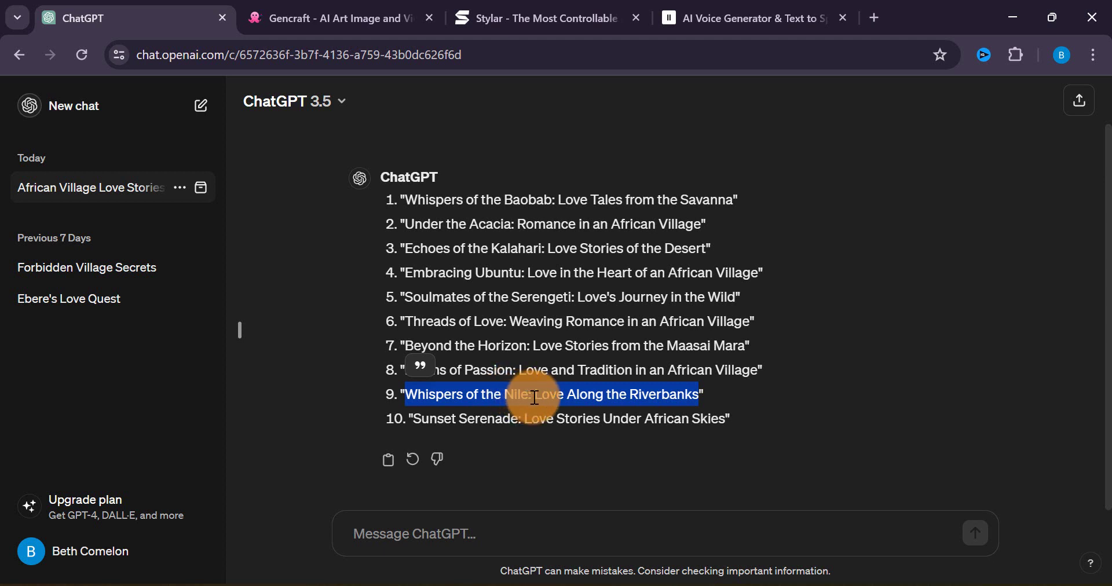
{"action": "left_click", "coordinate": [515, 390]}
{"action": "left_click_drag", "start_coordinate": [534, 395], "coordinate": [698, 397]}
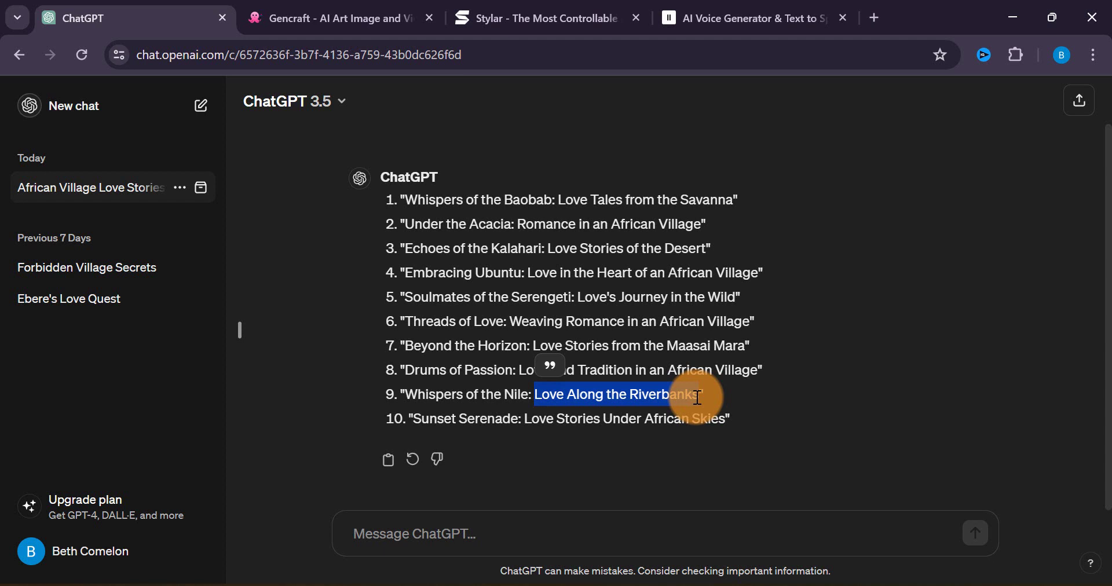
{"action": "left_click", "coordinate": [396, 540]}
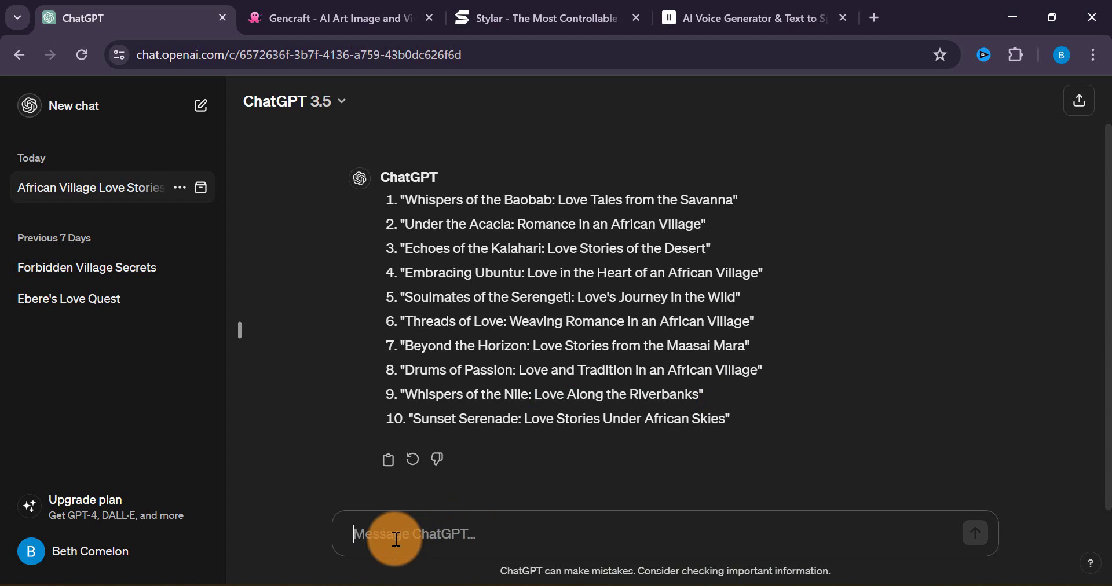
{"action": "type", "text": "Write me an animated local village story for this 10-minute-long YouTube video titled ‘Love Along the Riverbanks.’ Ensure that the narrative style is , friendly and engaging. Give me the AI prompts to generate the 16:9 image for each scene for my animated video and a well explained and long narration for each scene"}
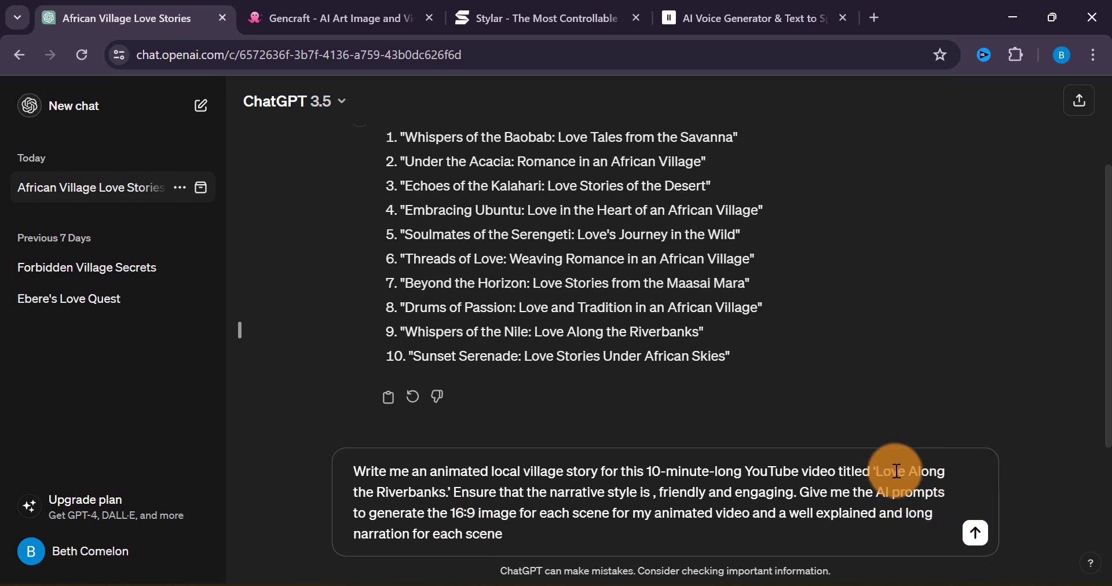
{"action": "left_click", "coordinate": [977, 534]}
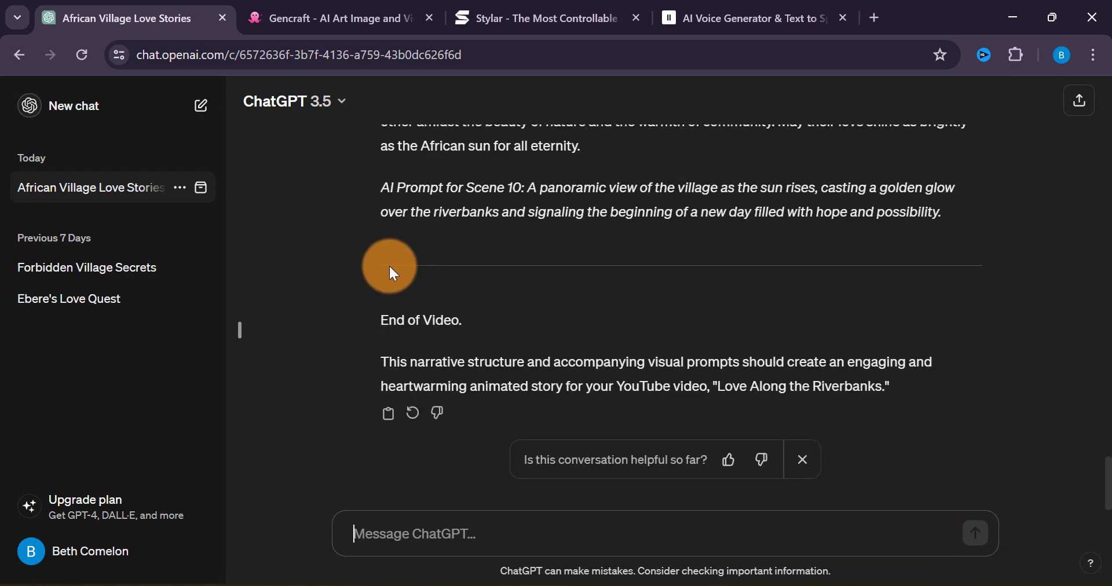
Review the generated story script, examining the narration and AI image prompt of Scene 1 and the scenes that follow
{"action": "scroll", "coordinate": [389, 264], "scroll_direction": "up", "scroll_amount": 15}
{"action": "scroll", "coordinate": [389, 266], "scroll_direction": "up", "scroll_amount": 20}
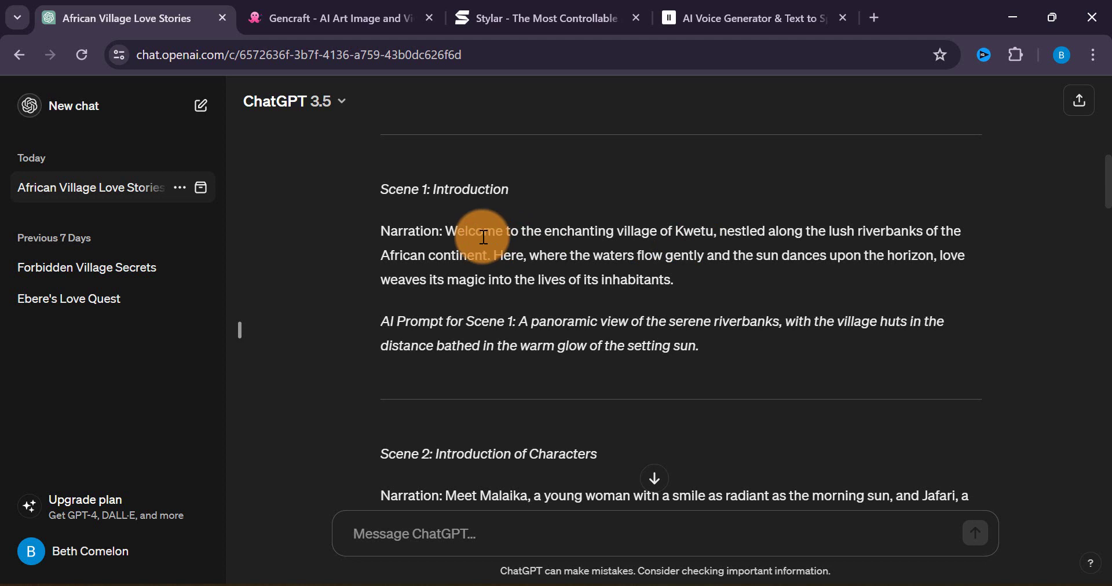
{"action": "left_click_drag", "start_coordinate": [446, 231], "coordinate": [671, 285]}
{"action": "left_click", "coordinate": [409, 341]}
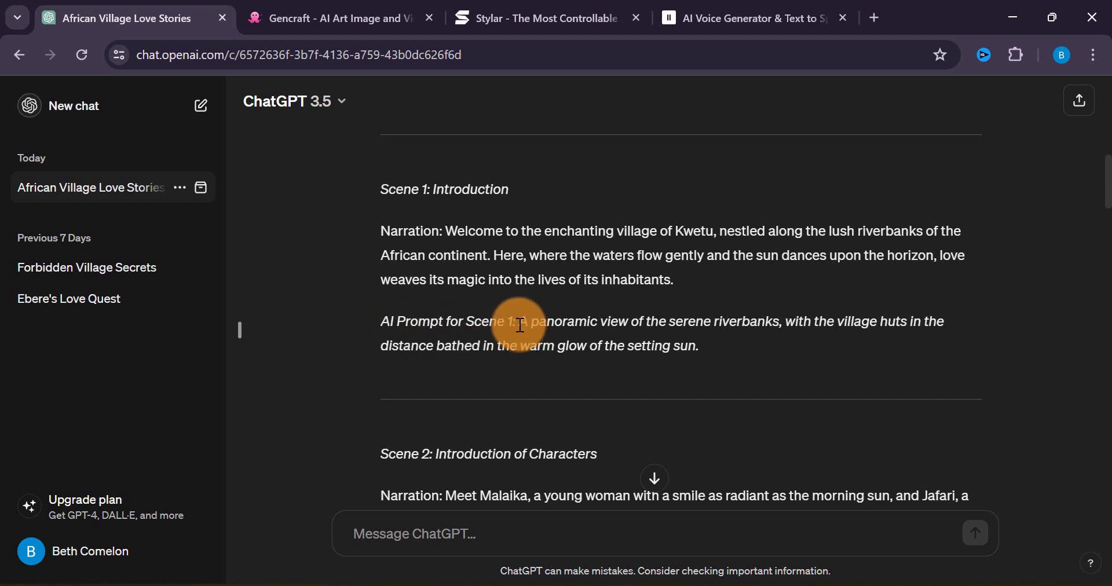
{"action": "left_click_drag", "start_coordinate": [521, 324], "coordinate": [717, 346]}
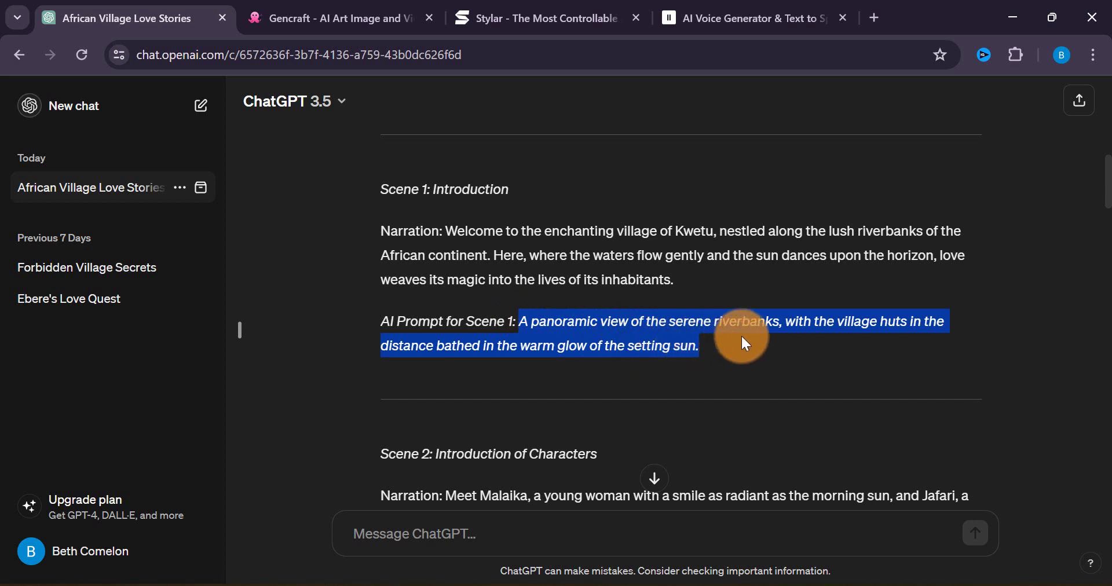
{"action": "left_click_drag", "start_coordinate": [806, 338], "coordinate": [541, 358]}
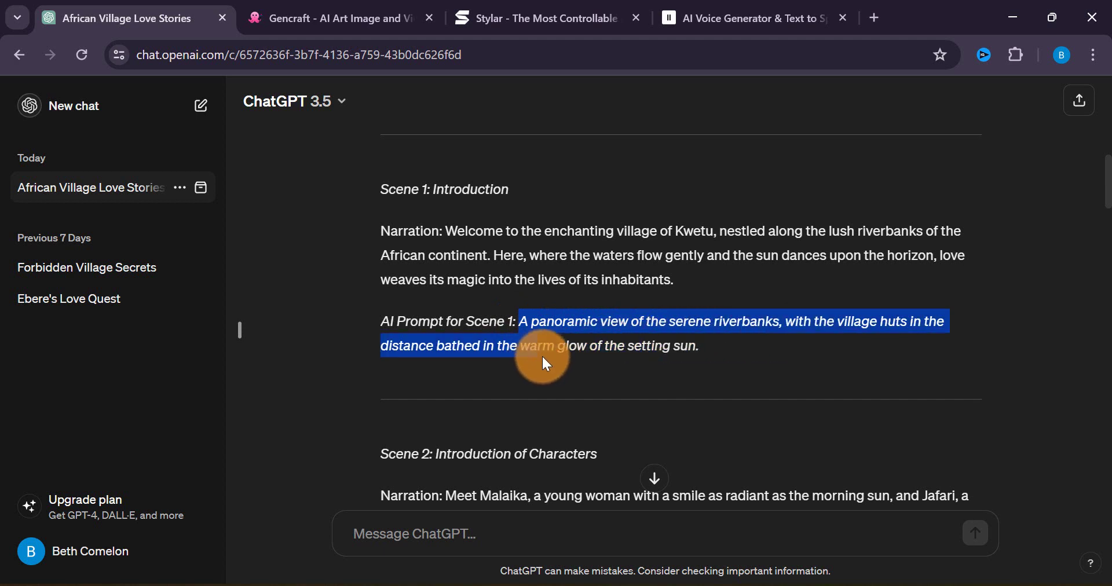
{"action": "left_click_drag", "start_coordinate": [615, 359], "coordinate": [695, 349]}
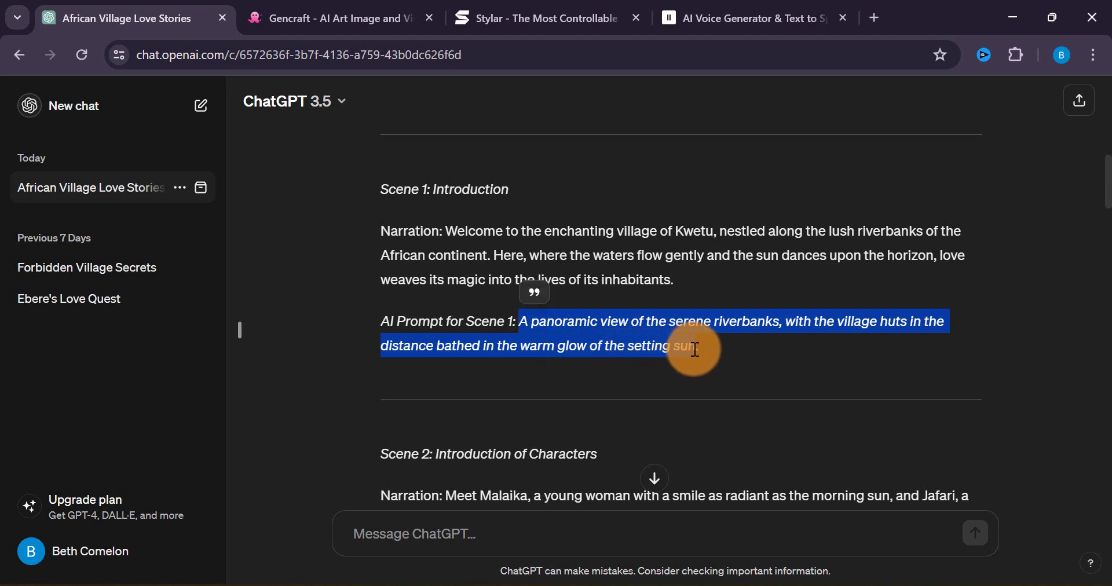
{"action": "left_click", "coordinate": [695, 349]}
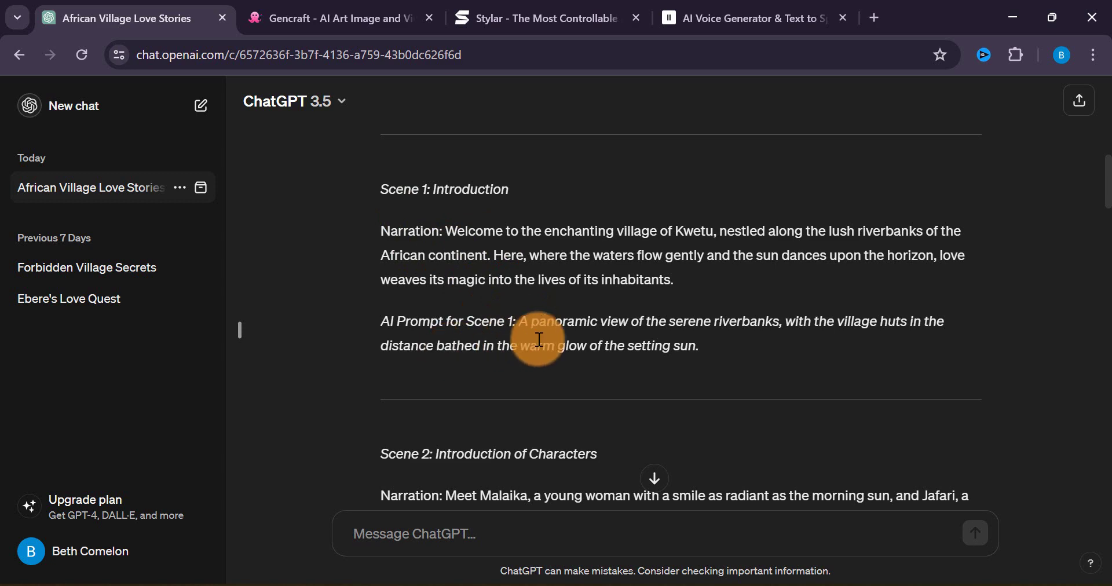
{"action": "scroll", "coordinate": [539, 340], "scroll_direction": "down", "scroll_amount": 8}
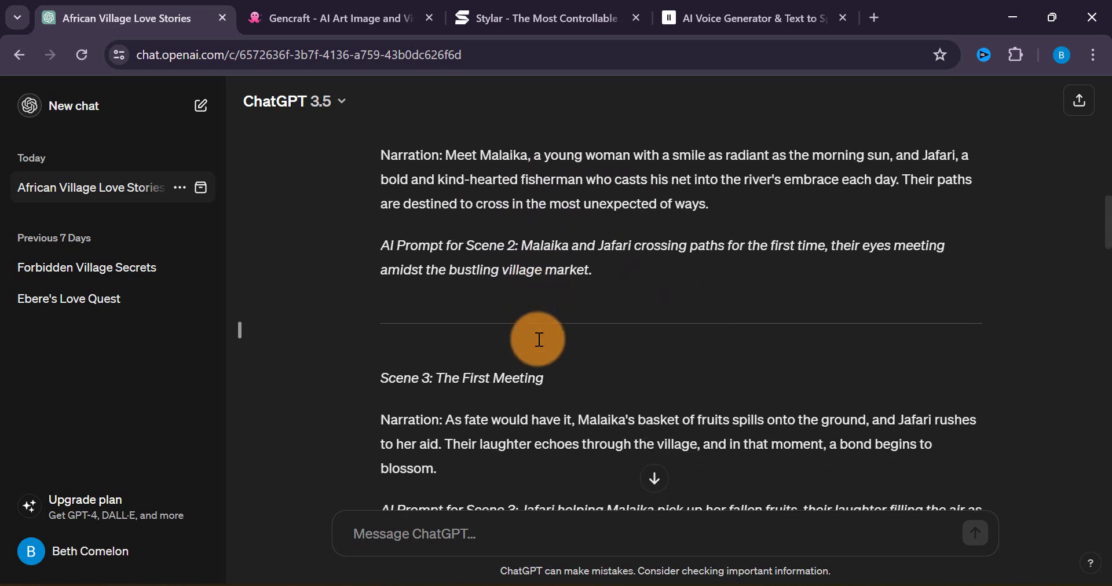
{"action": "scroll", "coordinate": [539, 340], "scroll_direction": "up", "scroll_amount": 10}
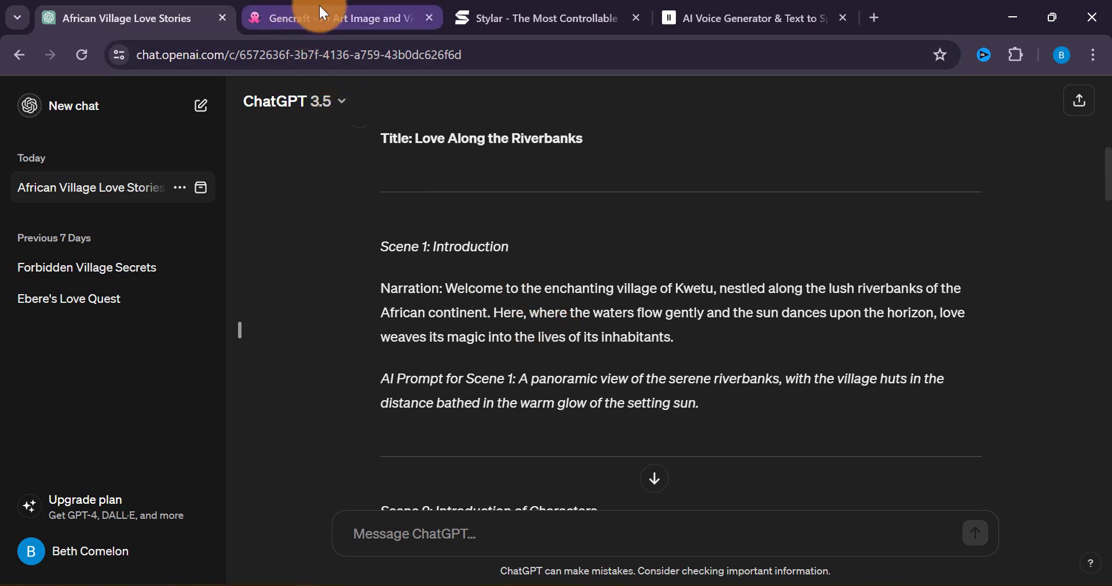
Switch to Gencraft and dismiss the Pro upgrade offer
{"action": "mouse_move", "coordinate": [555, 17]}
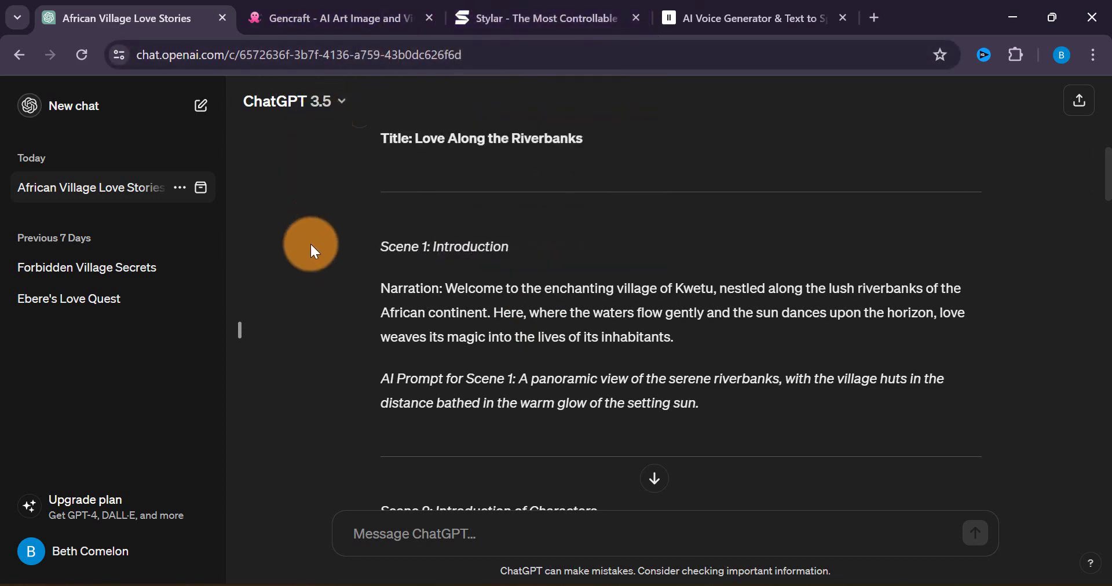
{"action": "left_click", "coordinate": [320, 16]}
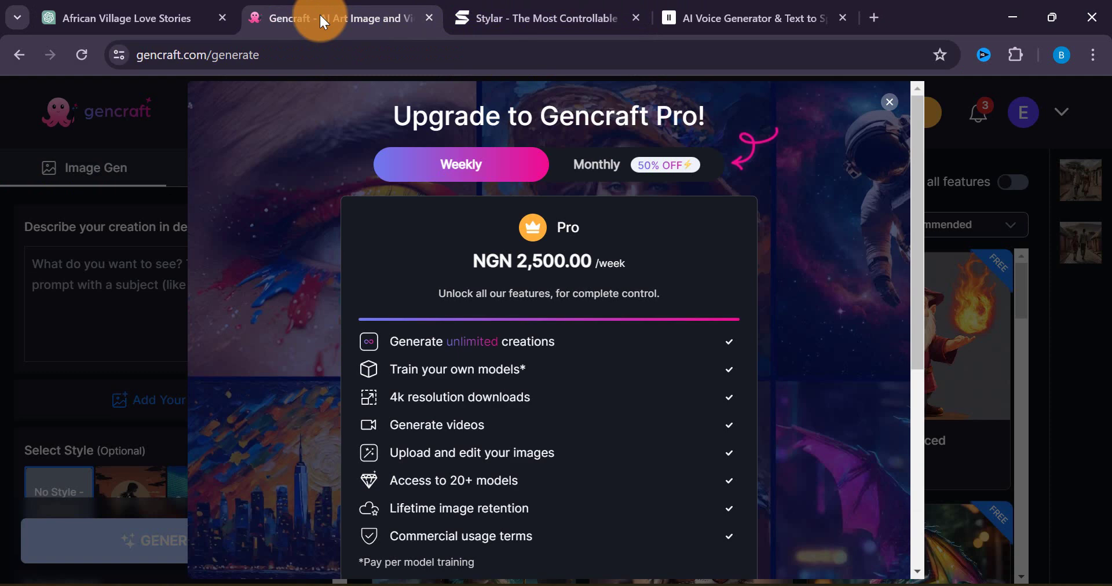
{"action": "key", "text": "Escape"}
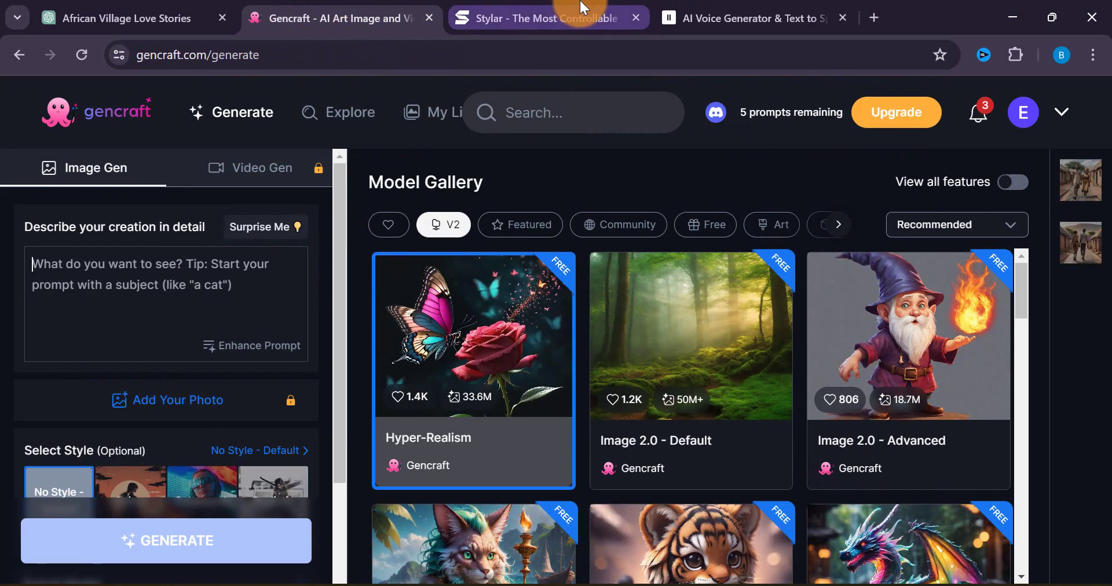
Copy the Scene 1 AI prompt text from the ChatGPT story into Gencraft's image description
{"action": "left_click", "coordinate": [152, 7]}
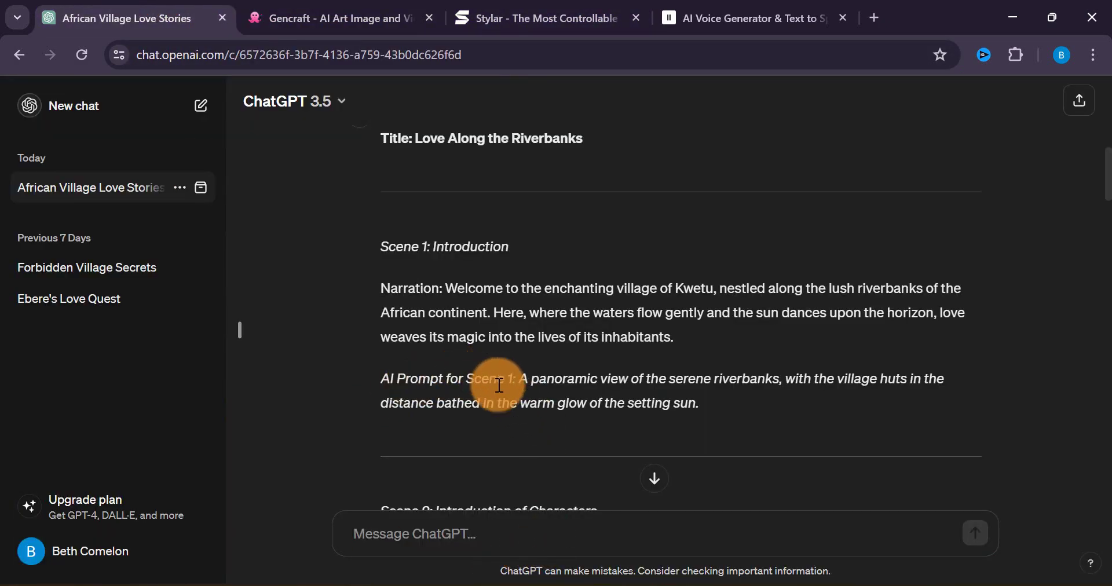
{"action": "left_click_drag", "start_coordinate": [520, 381], "coordinate": [697, 410]}
{"action": "key", "text": "ctrl+c"}
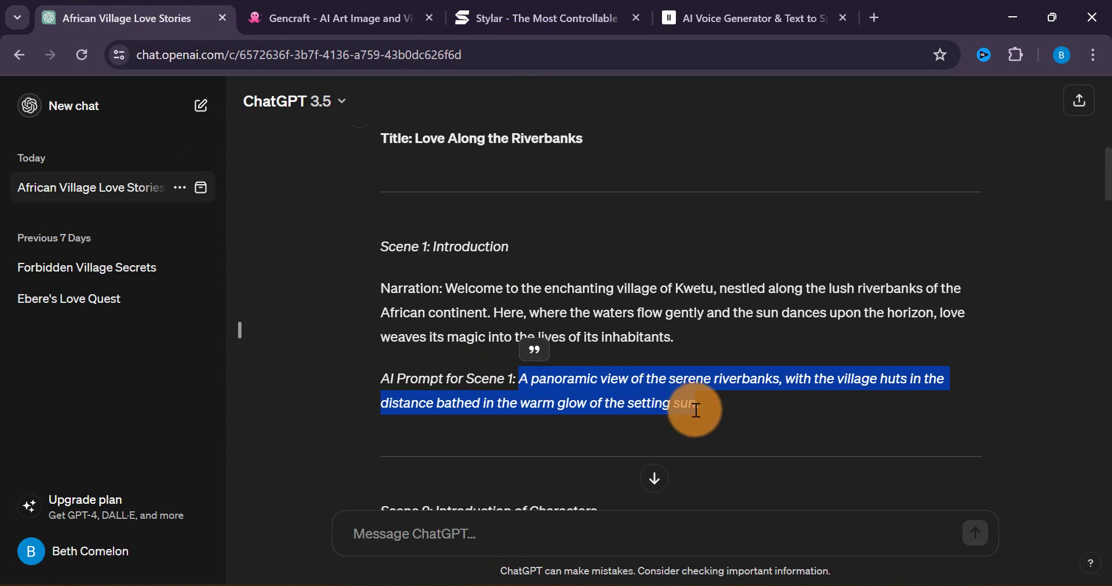
{"action": "left_click", "coordinate": [360, 13]}
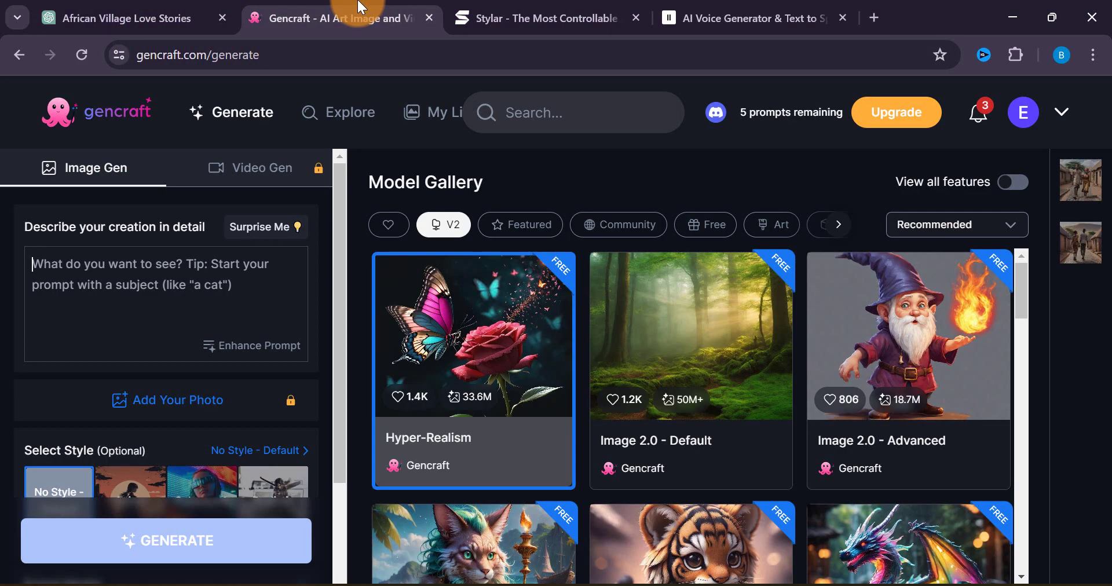
{"action": "left_click", "coordinate": [36, 316]}
{"action": "key", "text": "ctrl+v"}
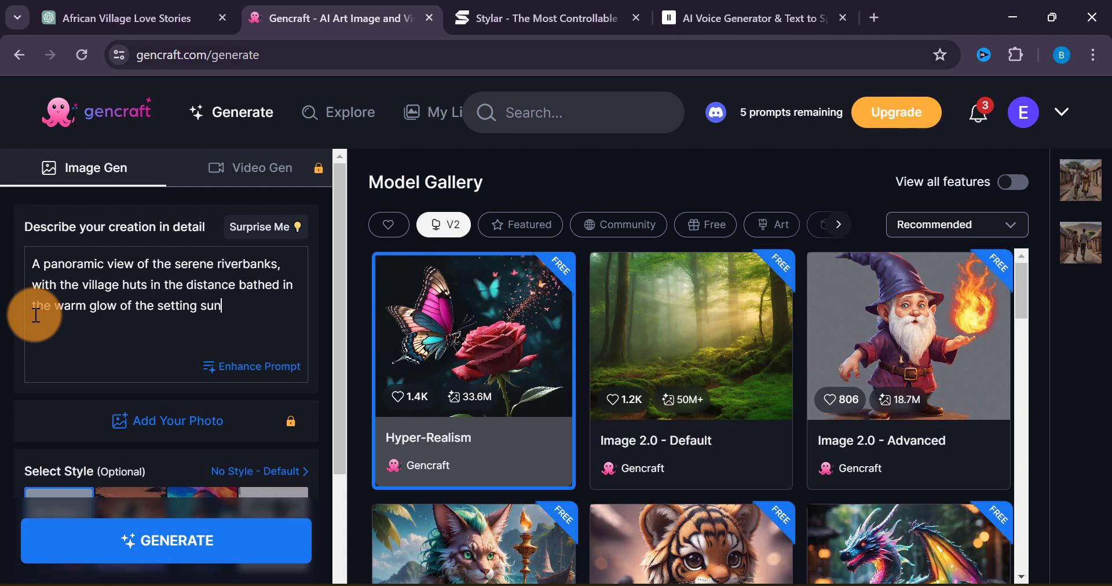
Change the start of the prompt to 'An African panoramic view' and generate the images
{"action": "left_click", "coordinate": [39, 263]}
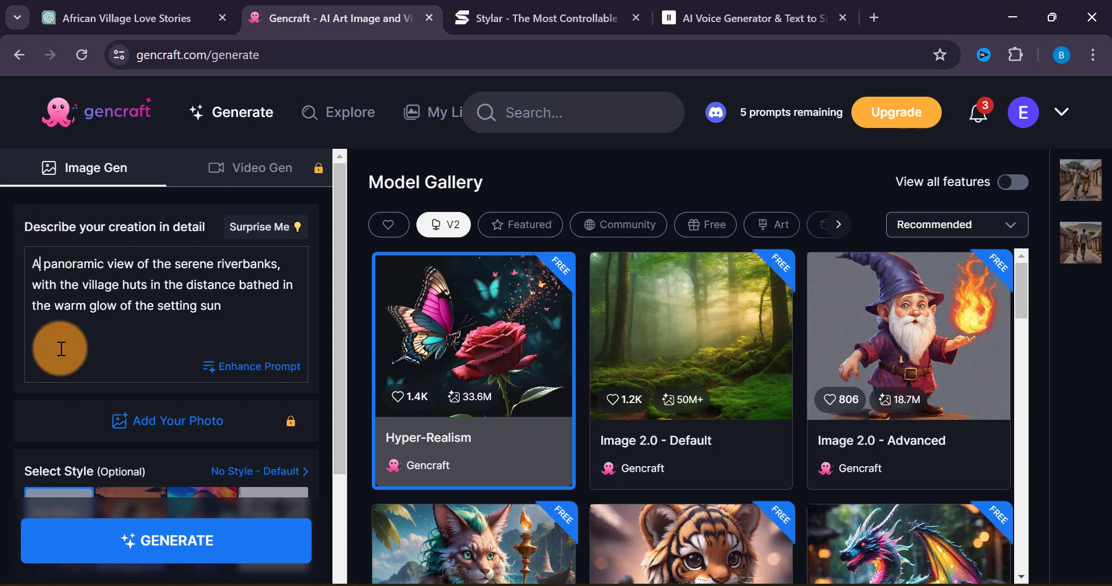
{"action": "type", "text": "n African"}
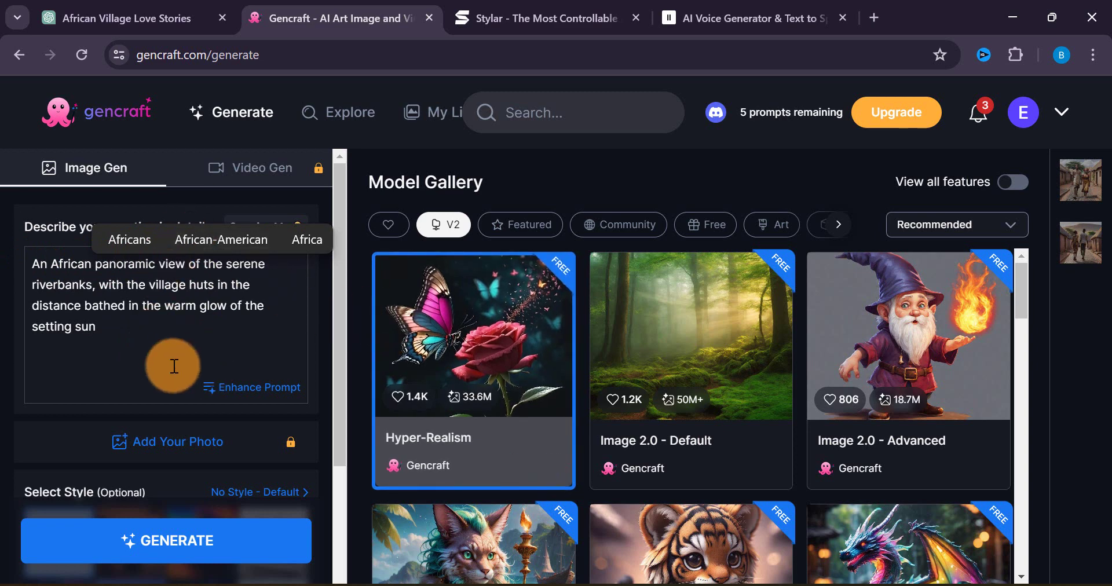
{"action": "left_click", "coordinate": [183, 541]}
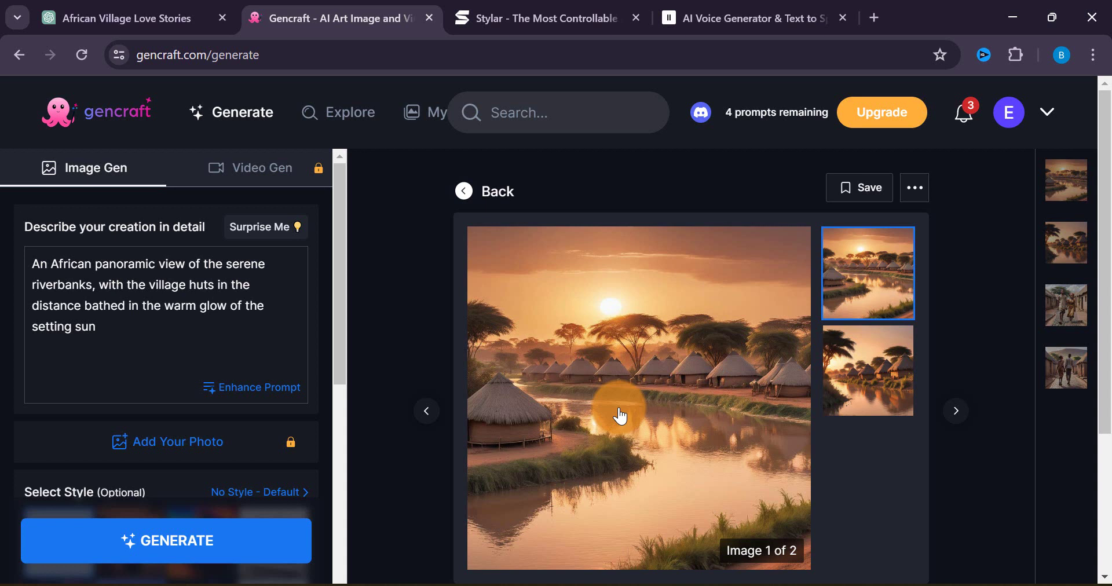
Select the entire African riverbank prompt in Gencraft's description for reuse
{"action": "right_click", "coordinate": [861, 265]}
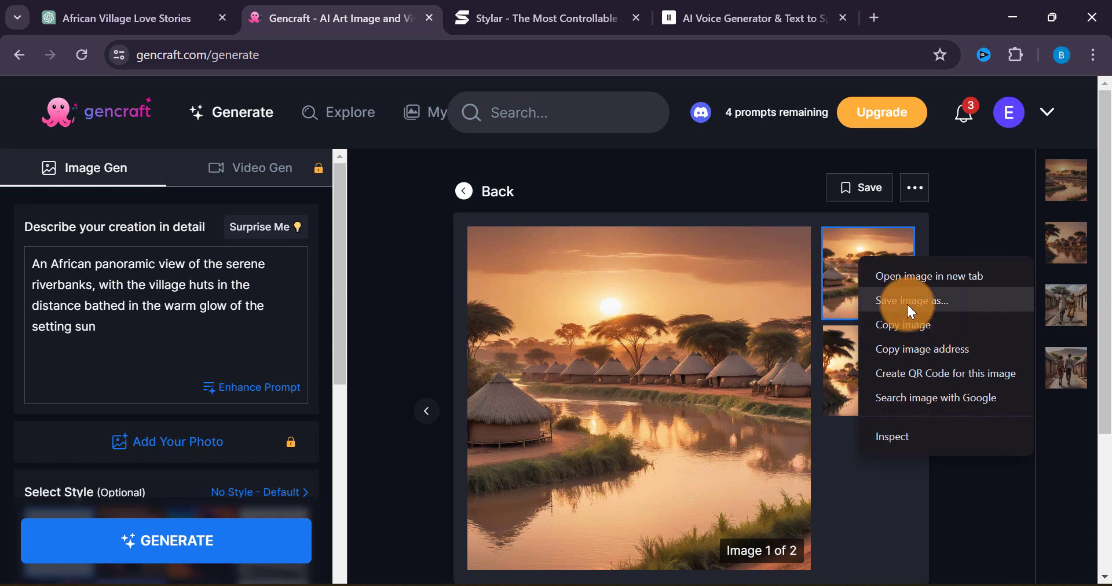
{"action": "left_click", "coordinate": [95, 328]}
{"action": "left_click_drag", "start_coordinate": [96, 327], "coordinate": [8, 258]}
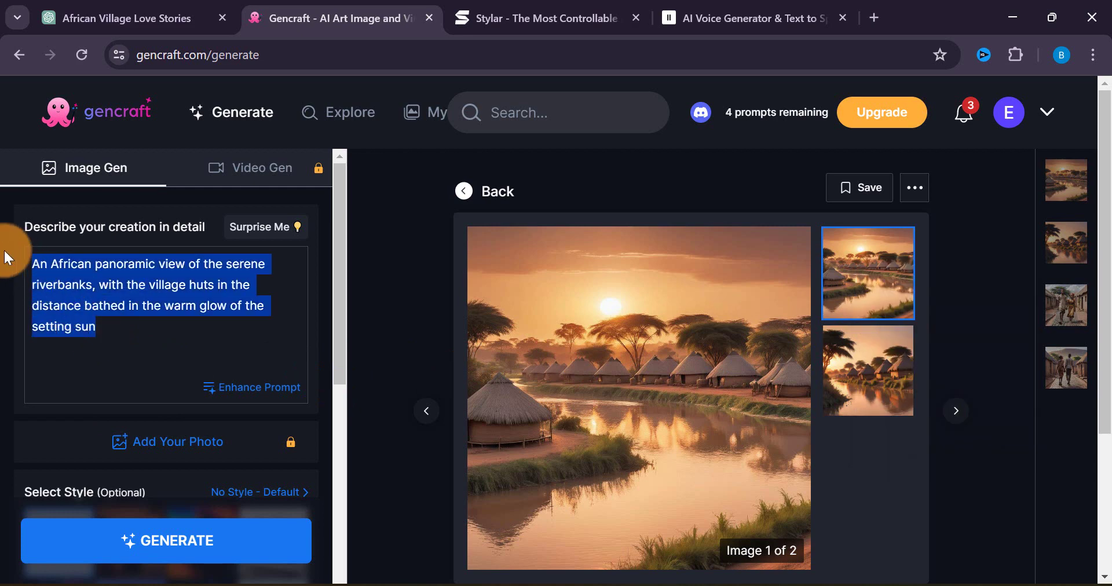
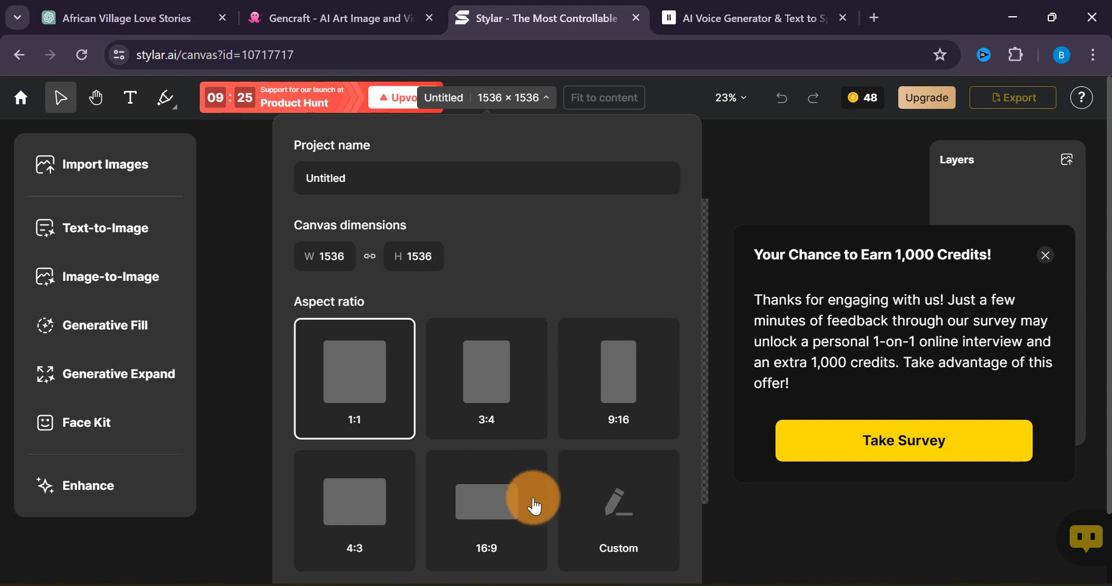
Set the Stylar canvas to the 16:9 aspect ratio, 1536 × 864, and apply it
{"action": "left_click", "coordinate": [475, 508]}
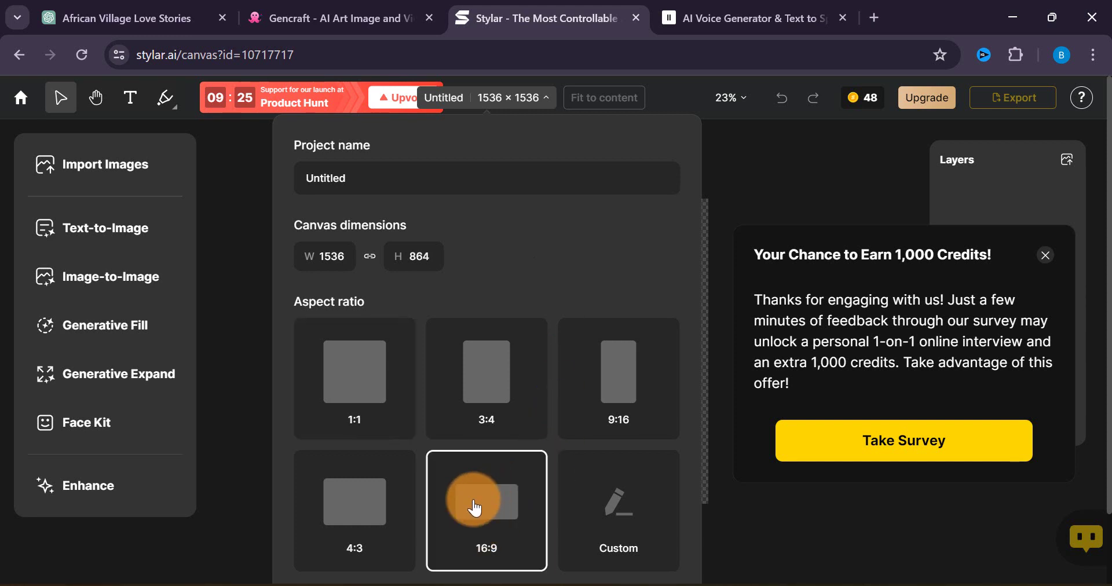
{"action": "scroll", "coordinate": [478, 539], "scroll_direction": "down", "scroll_amount": 2}
{"action": "left_click", "coordinate": [479, 555]}
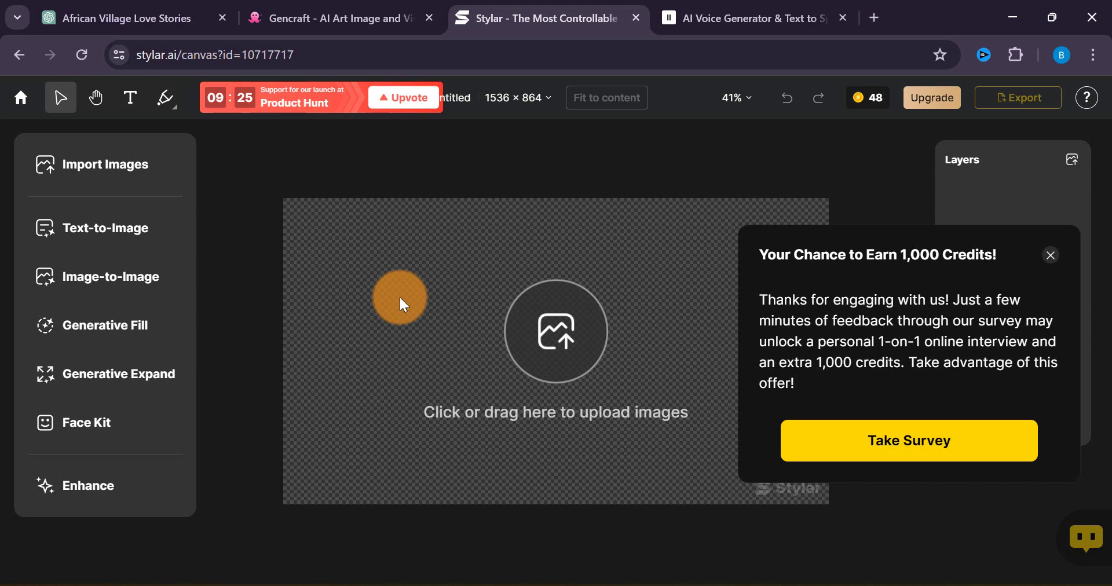
Enter the African panoramic riverbank prompt with village huts and setting sun as Stylar's Text-to-Image description
{"action": "left_click", "coordinate": [87, 232]}
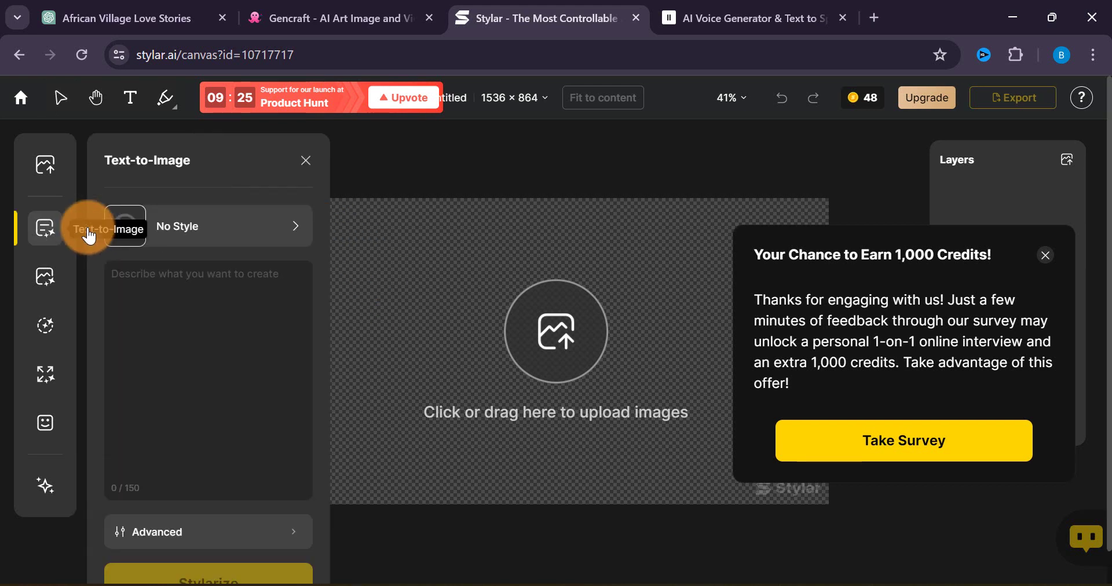
{"action": "left_click", "coordinate": [142, 287]}
{"action": "type", "text": "An African panoramic view of the serene riverbanks, with the village huts in the distance bathed in the warm glow of the setting sun"}
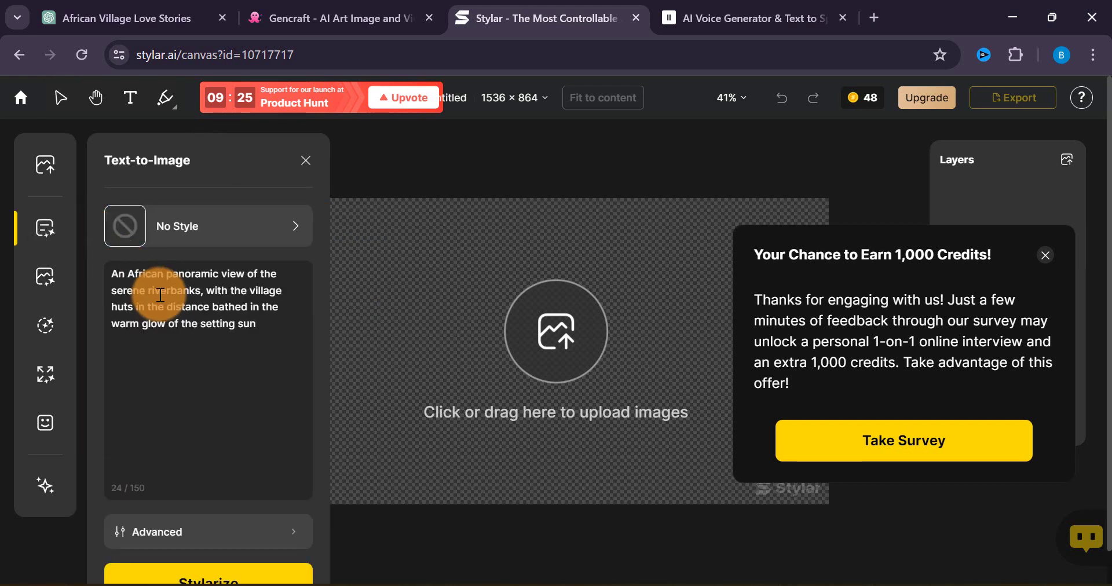
Generate images from the riverbank prompt, select all four results and place them on the canvas
{"action": "scroll", "coordinate": [174, 405], "scroll_direction": "down", "scroll_amount": 1}
{"action": "left_click", "coordinate": [218, 551]}
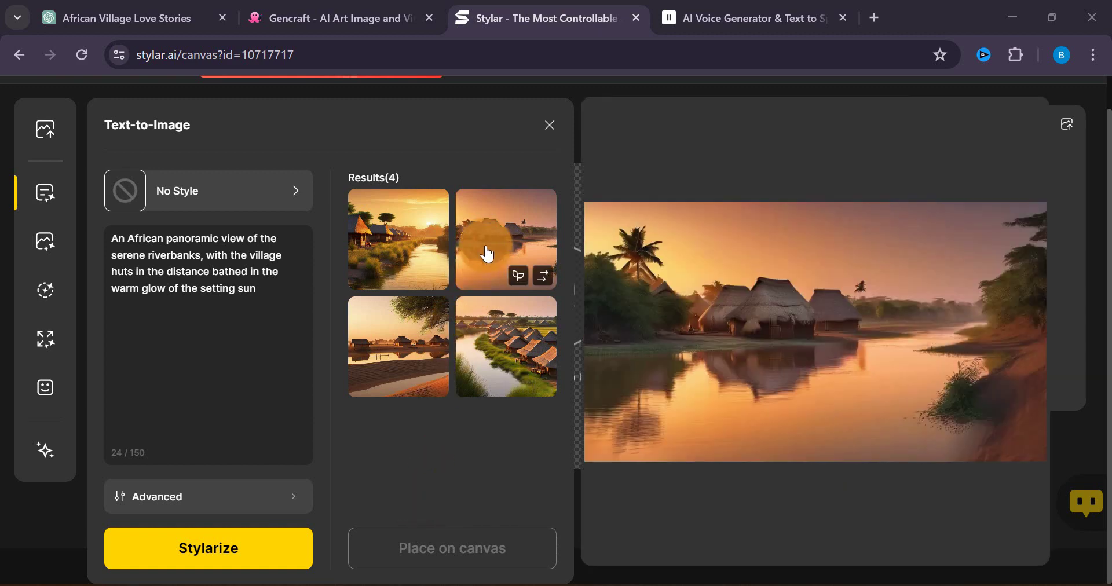
{"action": "left_click", "coordinate": [416, 243]}
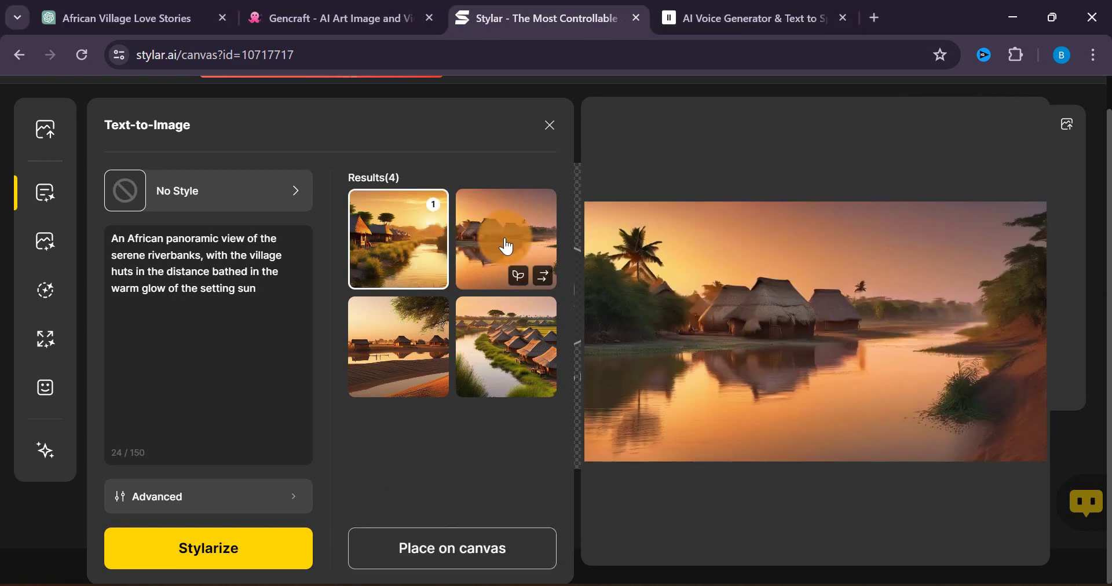
{"action": "left_click", "coordinate": [506, 247]}
{"action": "left_click", "coordinate": [467, 316]}
{"action": "left_click", "coordinate": [381, 359]}
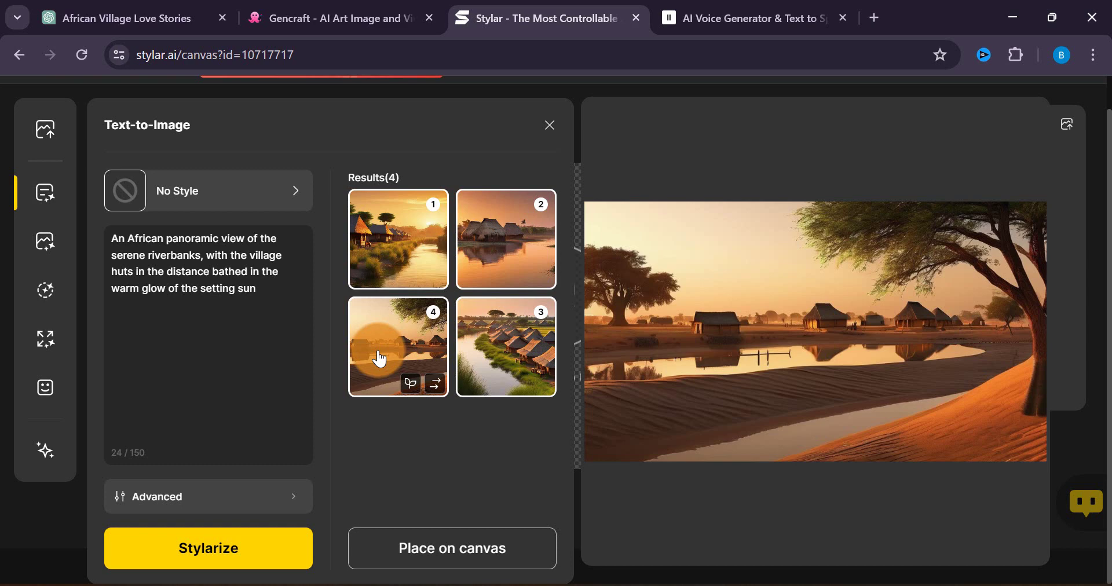
{"action": "left_click", "coordinate": [470, 558]}
{"action": "left_click", "coordinate": [464, 557]}
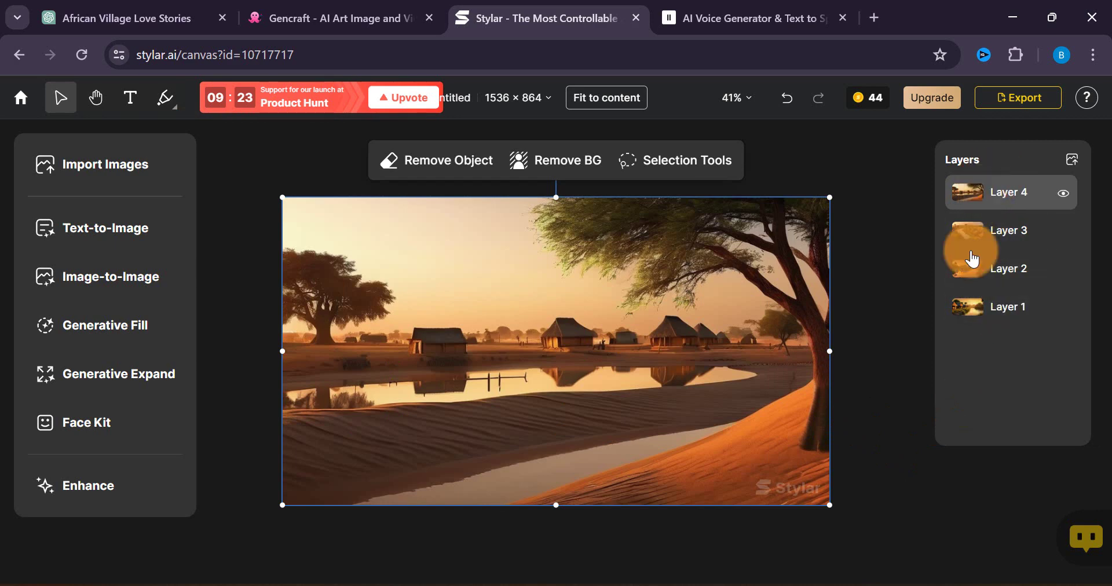
Reopen Stylar's Text-to-Image tool and copy the AI prompt for Scene 2 from the ChatGPT script
{"action": "left_click", "coordinate": [124, 225]}
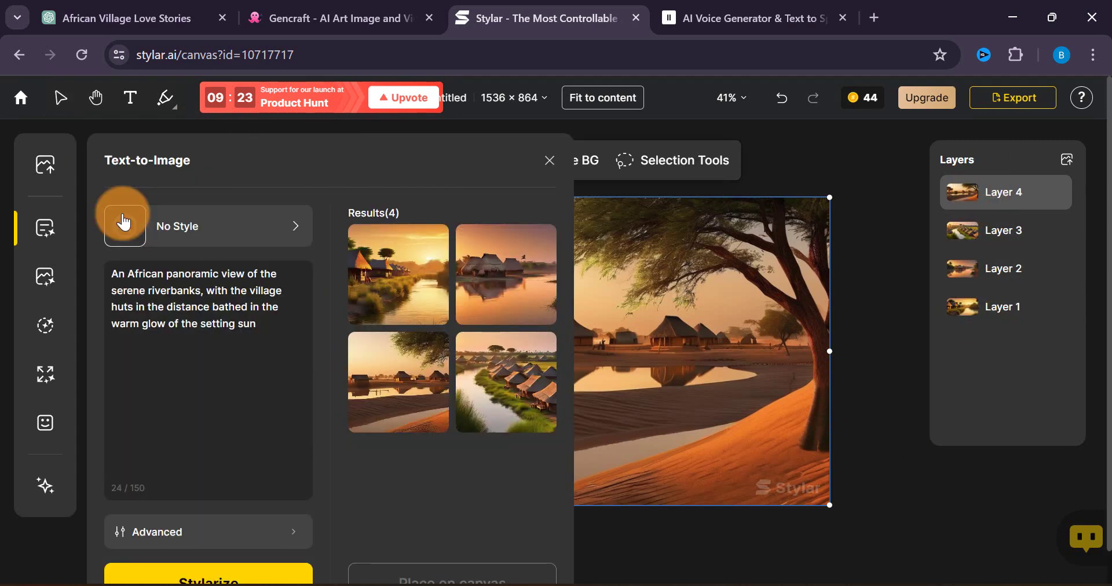
{"action": "left_click", "coordinate": [99, 9]}
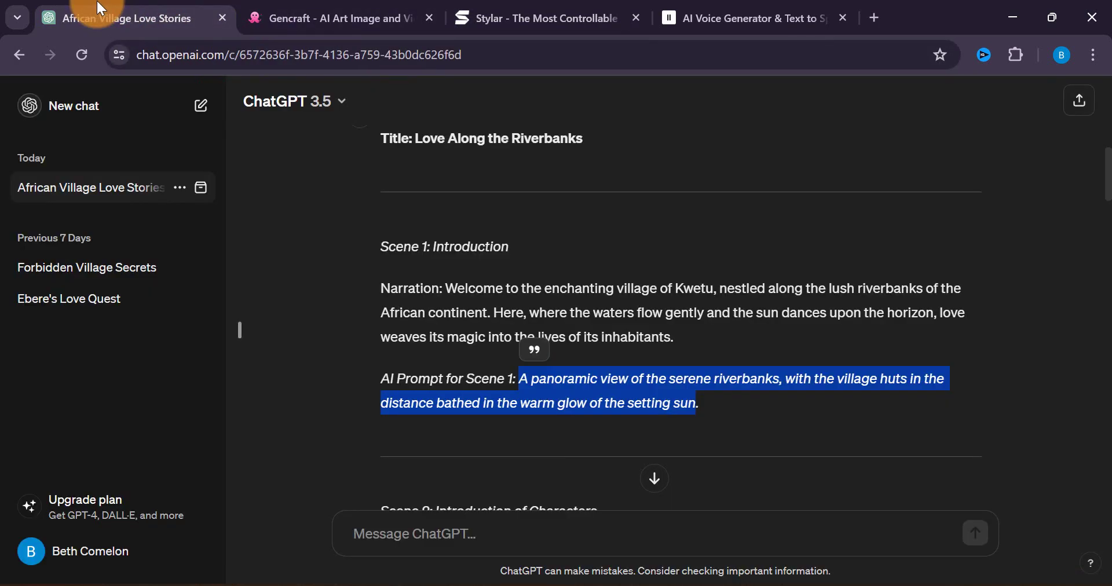
{"action": "scroll", "coordinate": [493, 325], "scroll_direction": "down", "scroll_amount": 5}
{"action": "scroll", "coordinate": [495, 330], "scroll_direction": "down", "scroll_amount": 1}
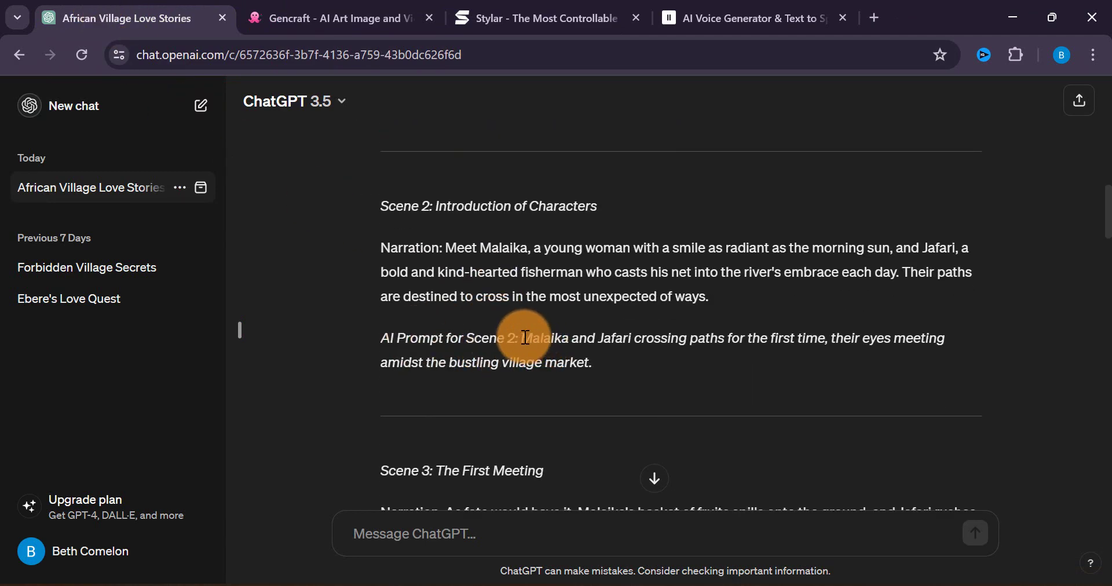
{"action": "left_click_drag", "start_coordinate": [522, 338], "coordinate": [590, 367]}
{"action": "key", "text": "ctrl+c"}
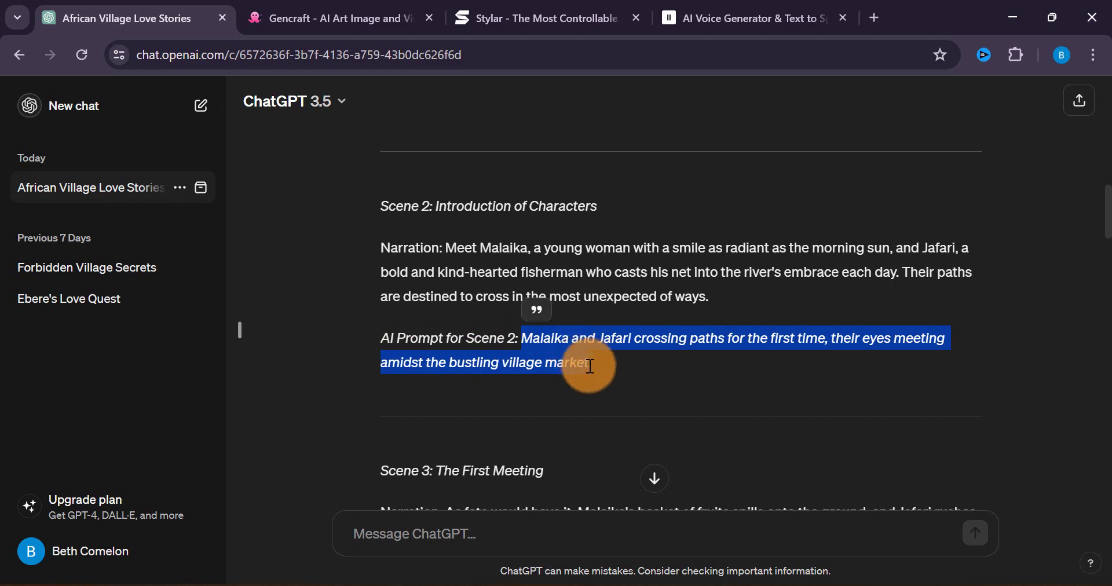
In Stylar, replace the description after 'An African' with the copied Scene 2 village market prompt and generate the images
{"action": "left_click", "coordinate": [481, 9]}
{"action": "triple_click", "coordinate": [177, 286]}
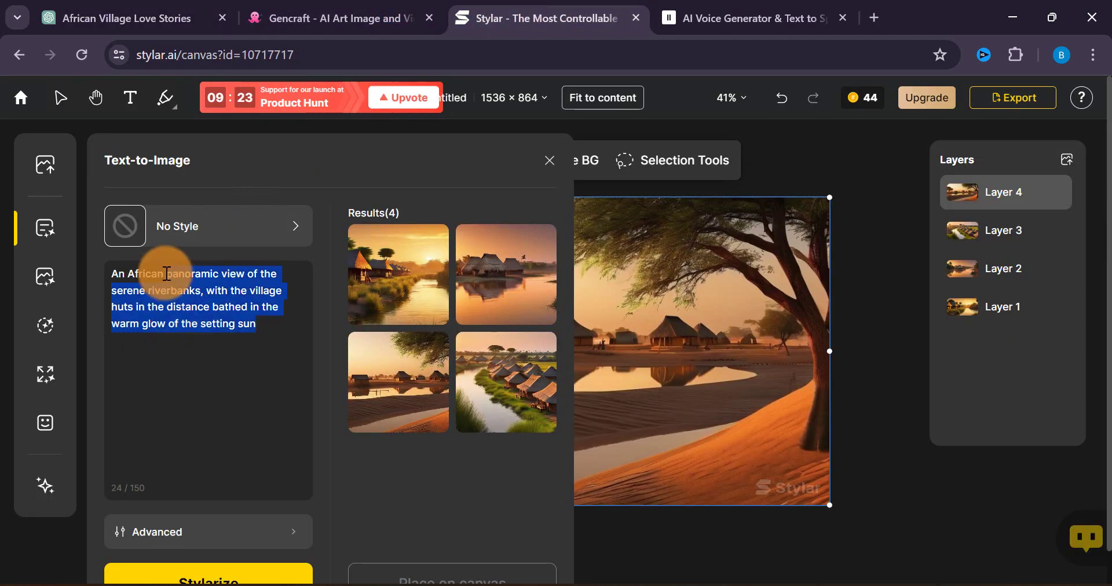
{"action": "key", "text": "BackSpace"}
{"action": "key", "text": "ctrl+v"}
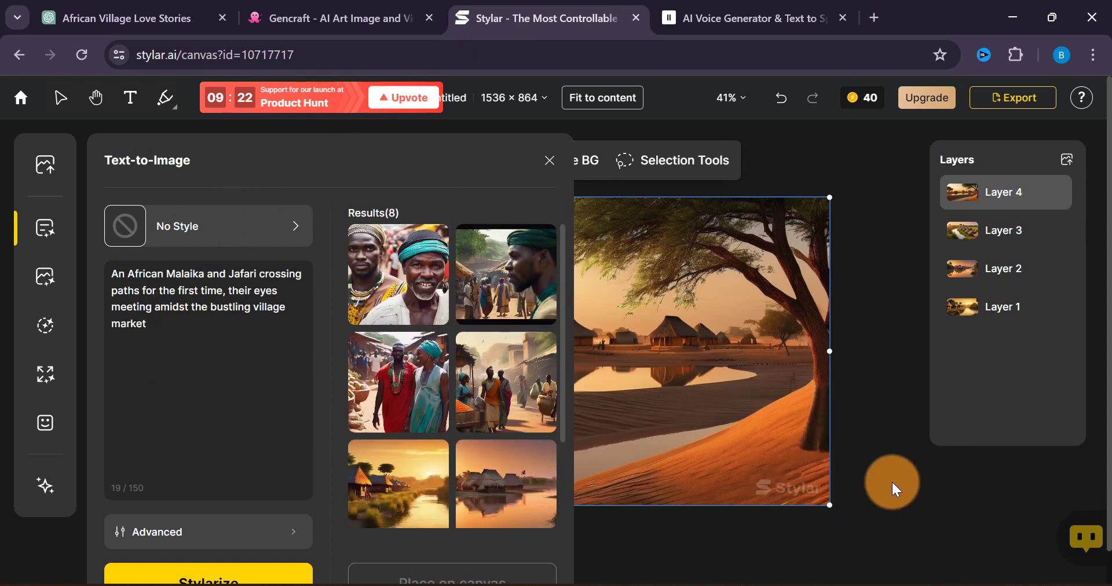
Select all four village market results and place them on the canvas
{"action": "mouse_move", "coordinate": [489, 397]}
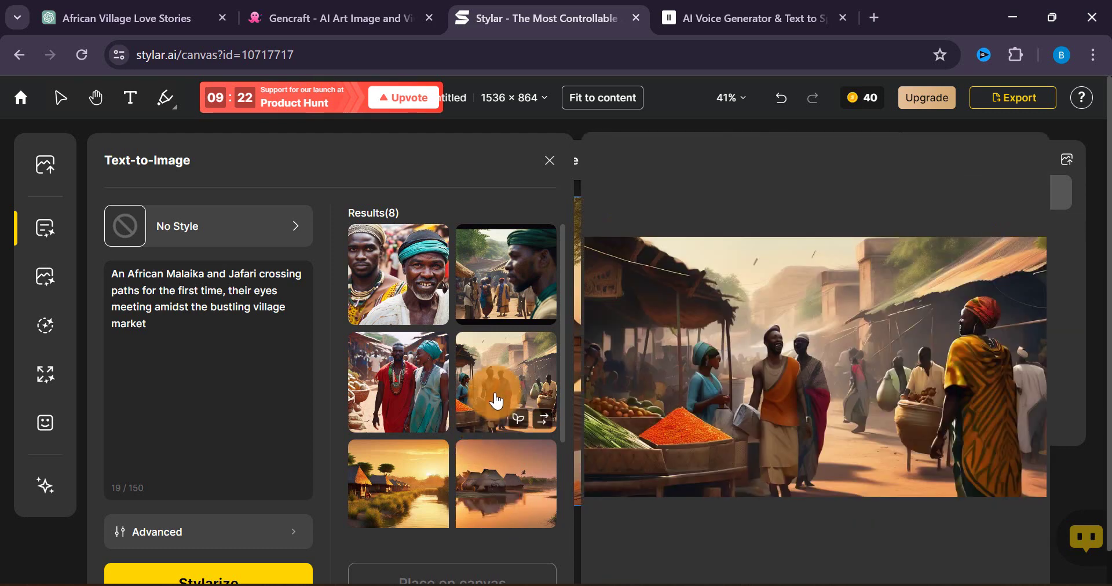
{"action": "left_click", "coordinate": [497, 367]}
{"action": "left_click", "coordinate": [397, 383]}
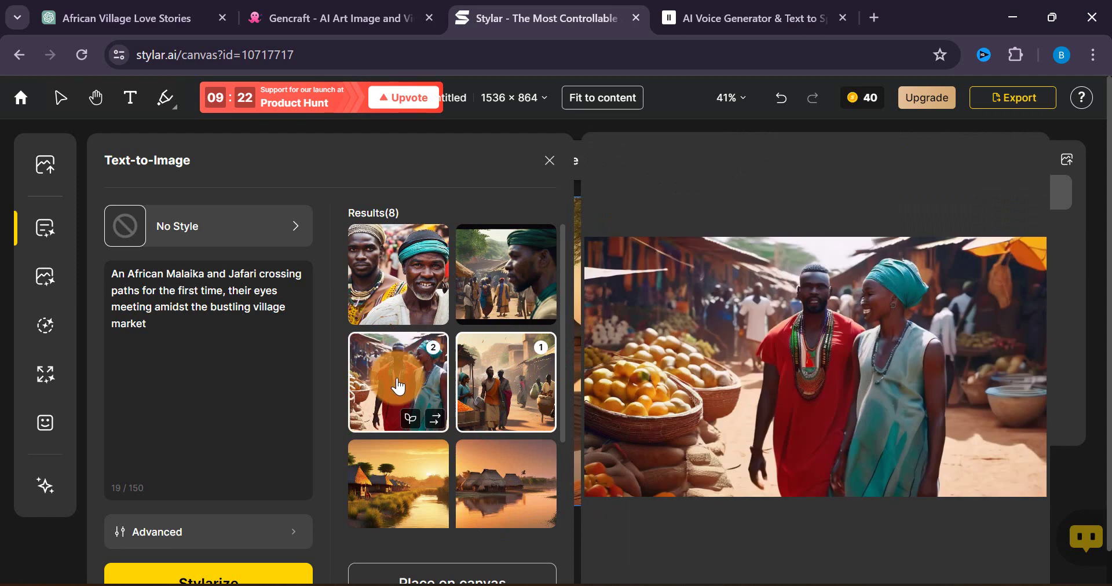
{"action": "left_click", "coordinate": [505, 278]}
{"action": "left_click", "coordinate": [390, 282]}
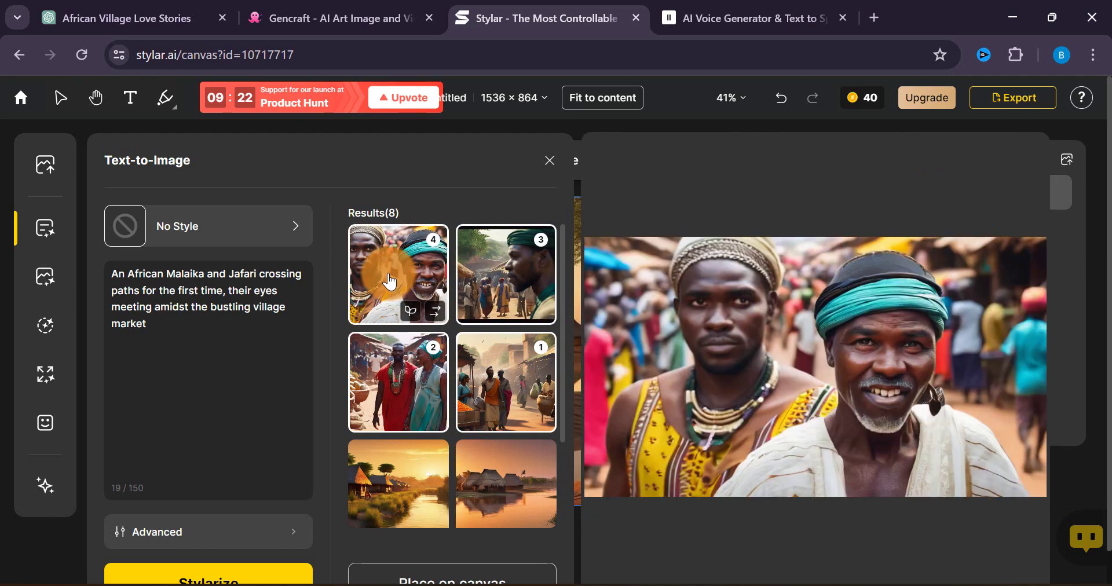
{"action": "left_click", "coordinate": [429, 577]}
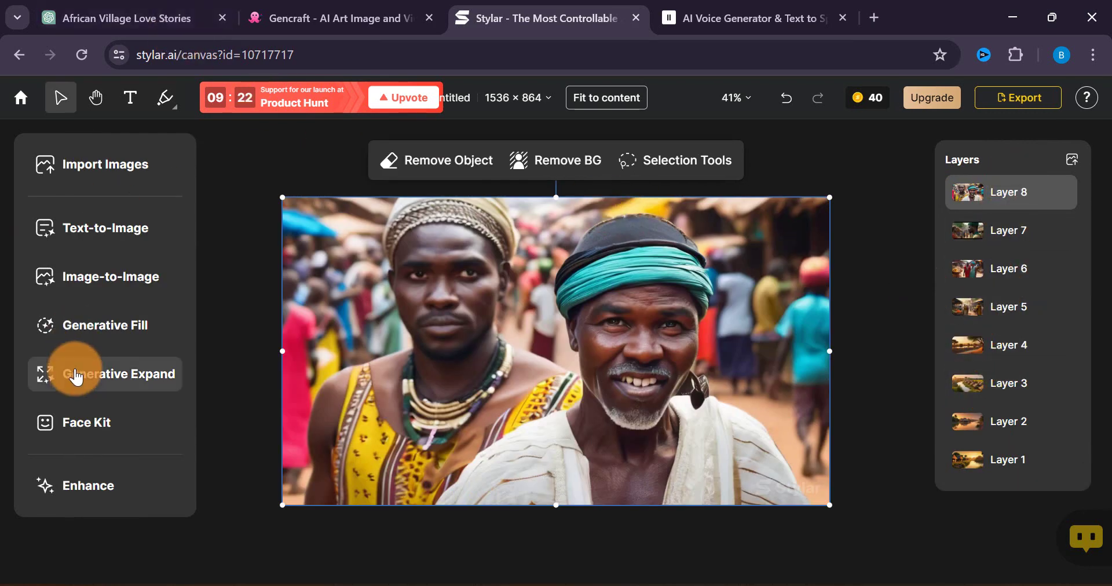
Reopen Stylar's Text-to-Image tool and copy the AI prompt for Scene 3 from the ChatGPT script
{"action": "left_click", "coordinate": [116, 238]}
{"action": "left_click", "coordinate": [125, 19]}
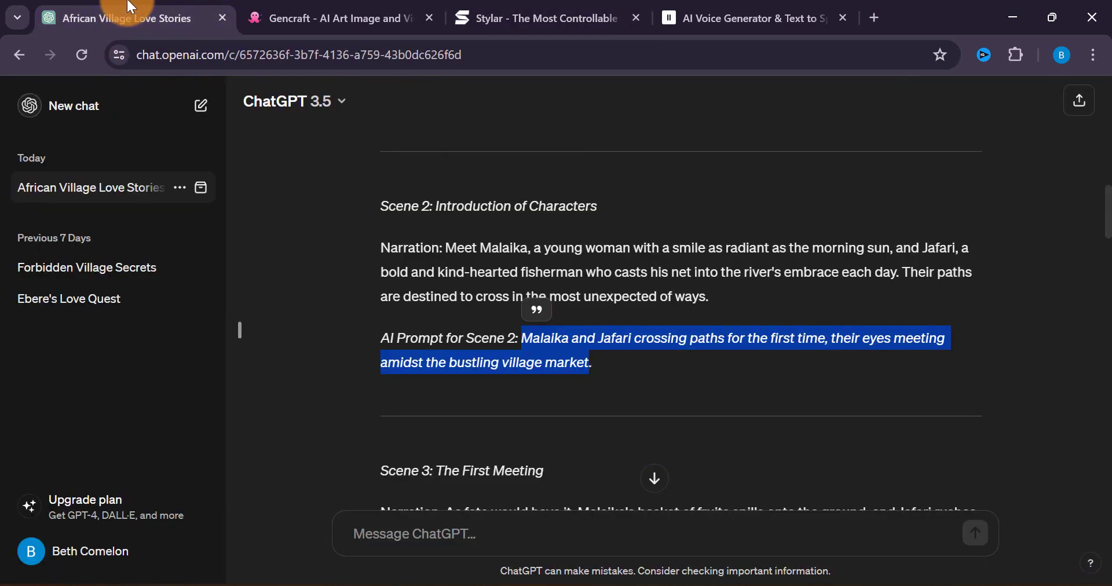
{"action": "scroll", "coordinate": [471, 379], "scroll_direction": "down", "scroll_amount": 5}
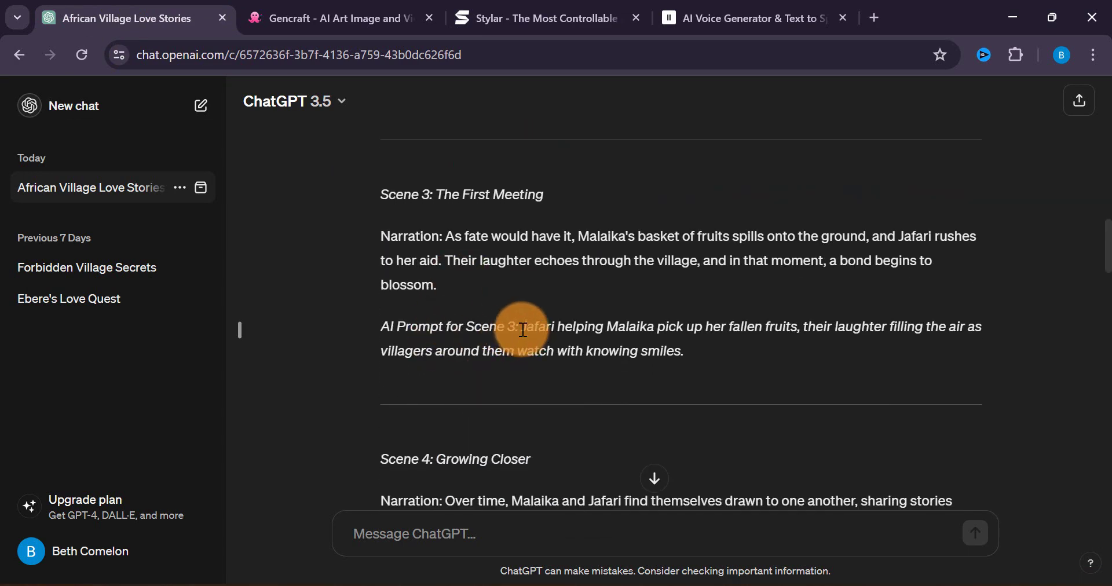
{"action": "left_click_drag", "start_coordinate": [523, 330], "coordinate": [711, 348]}
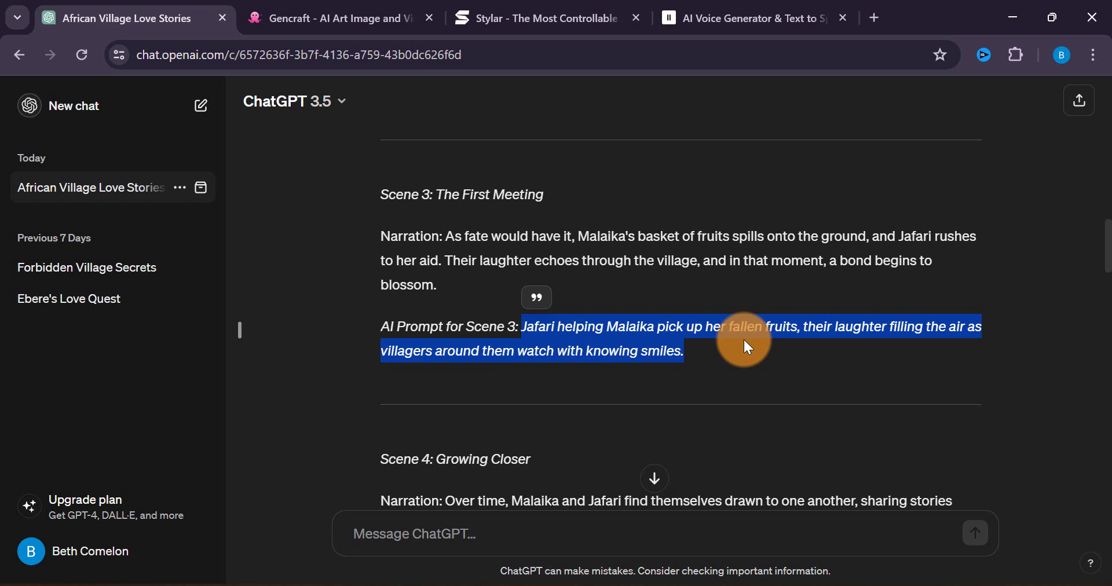
In Stylar, replace the description after 'An African' with the Scene 3 fallen fruits prompt and generate the images
{"action": "left_click", "coordinate": [536, 18]}
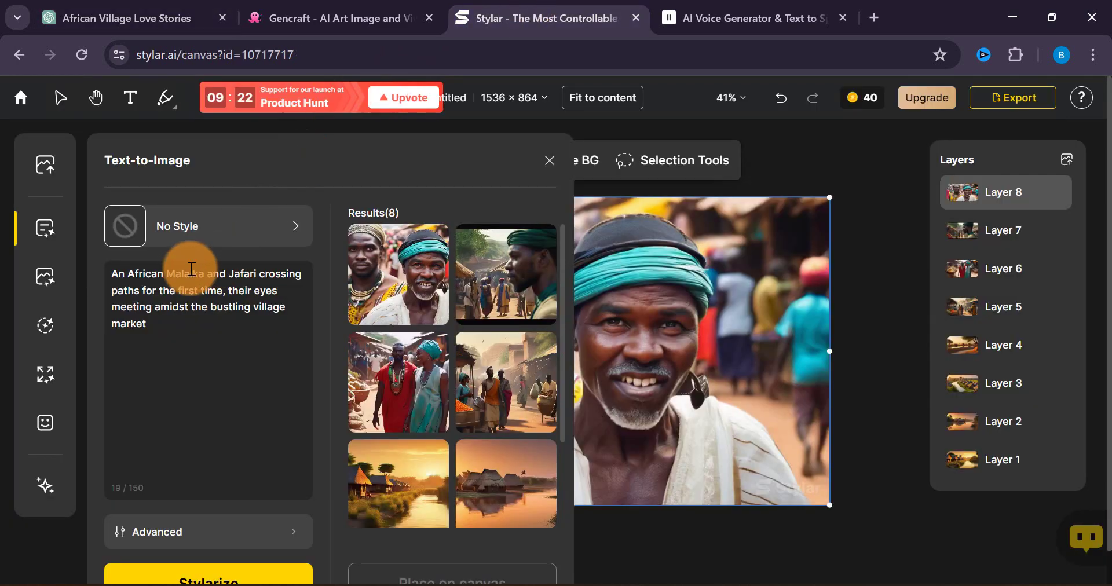
{"action": "left_click_drag", "start_coordinate": [165, 274], "coordinate": [237, 328]}
{"action": "key", "text": "BackSpace"}
{"action": "key", "text": "ctrl+v"}
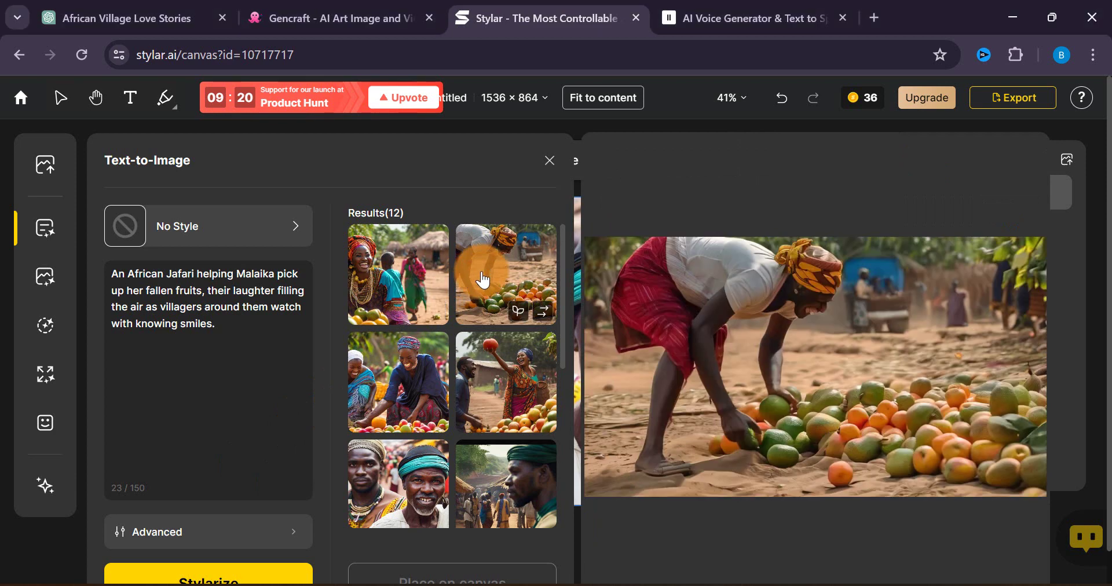
Select all four fallen fruits results and place them on the canvas
{"action": "left_click", "coordinate": [484, 280]}
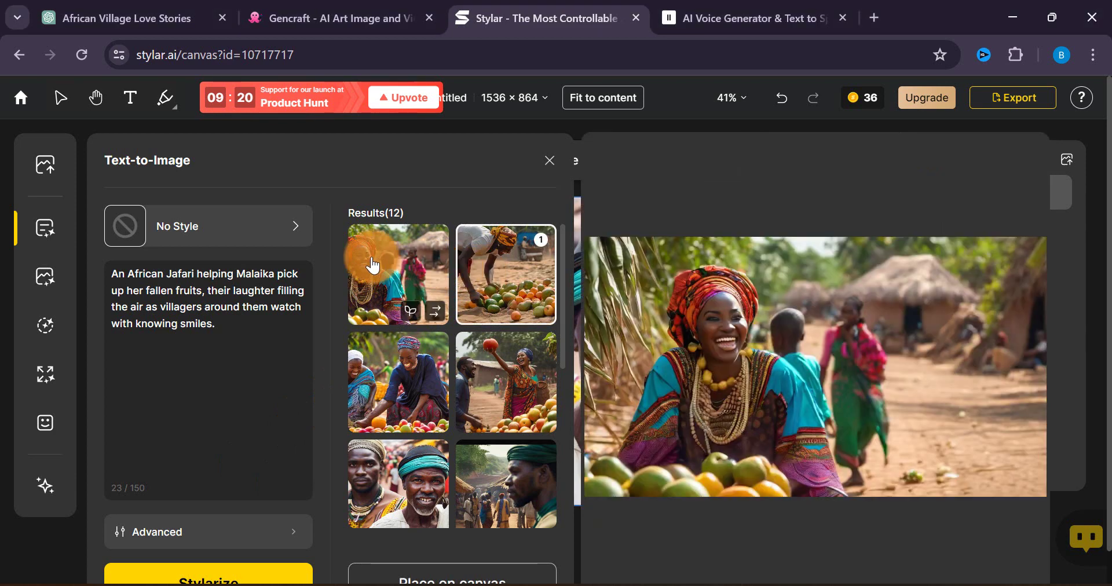
{"action": "left_click", "coordinate": [373, 265]}
{"action": "left_click", "coordinate": [392, 364]}
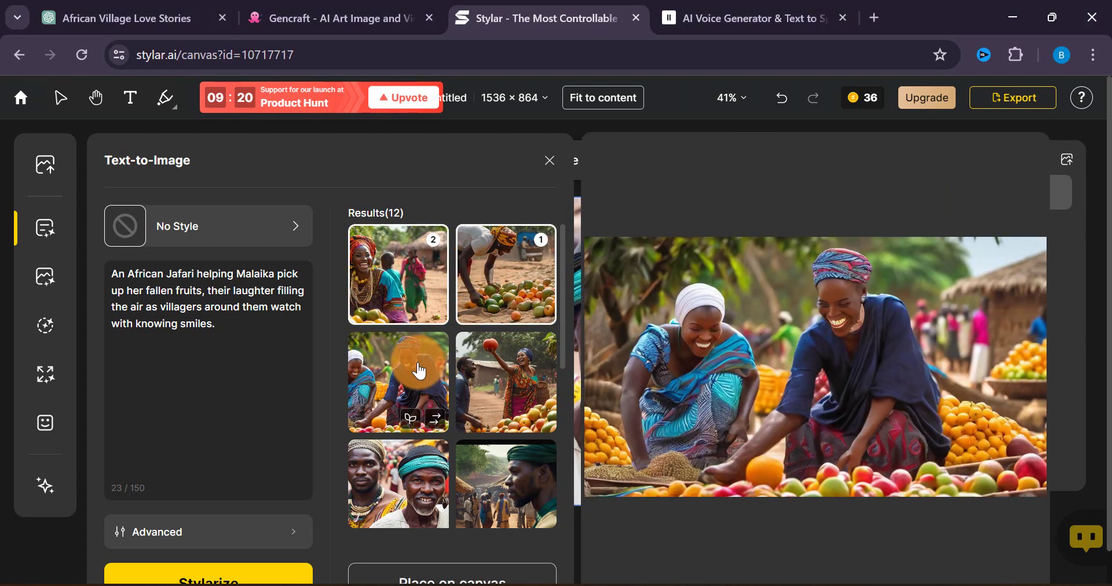
{"action": "left_click", "coordinate": [494, 364]}
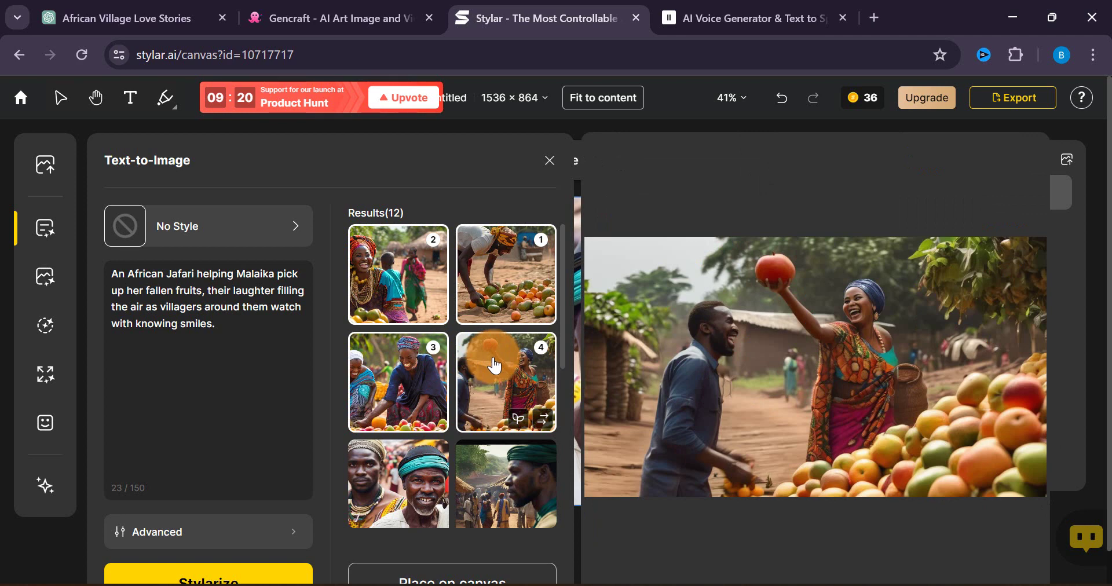
{"action": "left_click", "coordinate": [471, 578]}
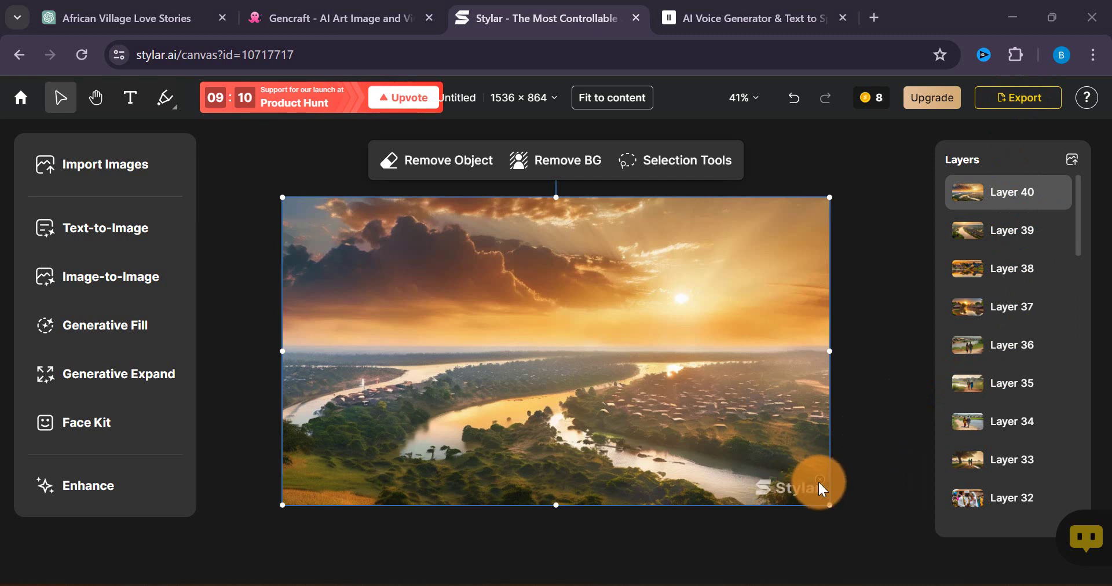
Export all 40 image layers from Stylar as one zipped download
{"action": "left_click", "coordinate": [1008, 102]}
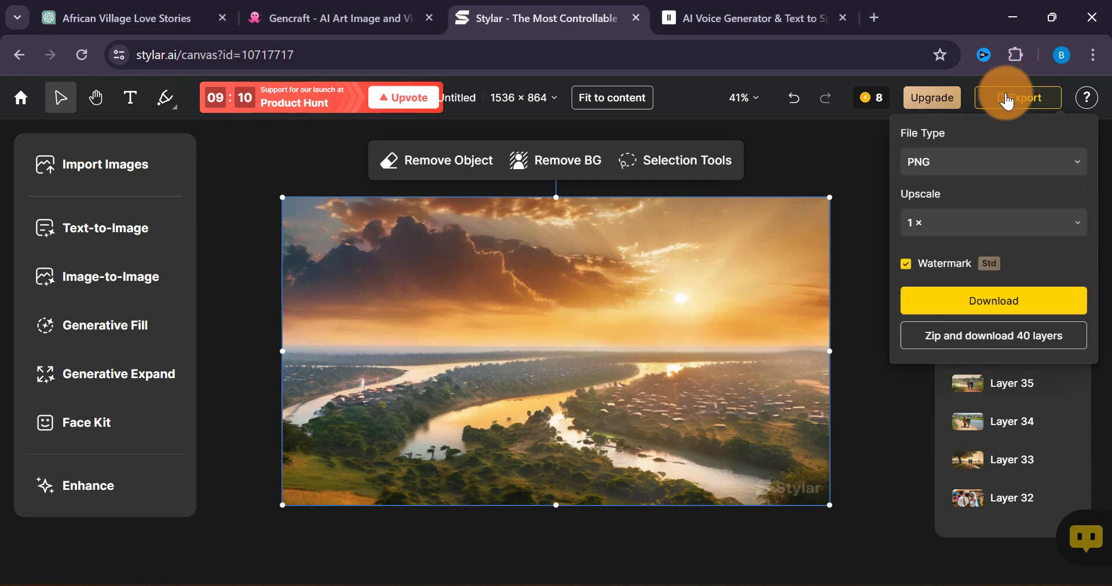
{"action": "left_click", "coordinate": [937, 341]}
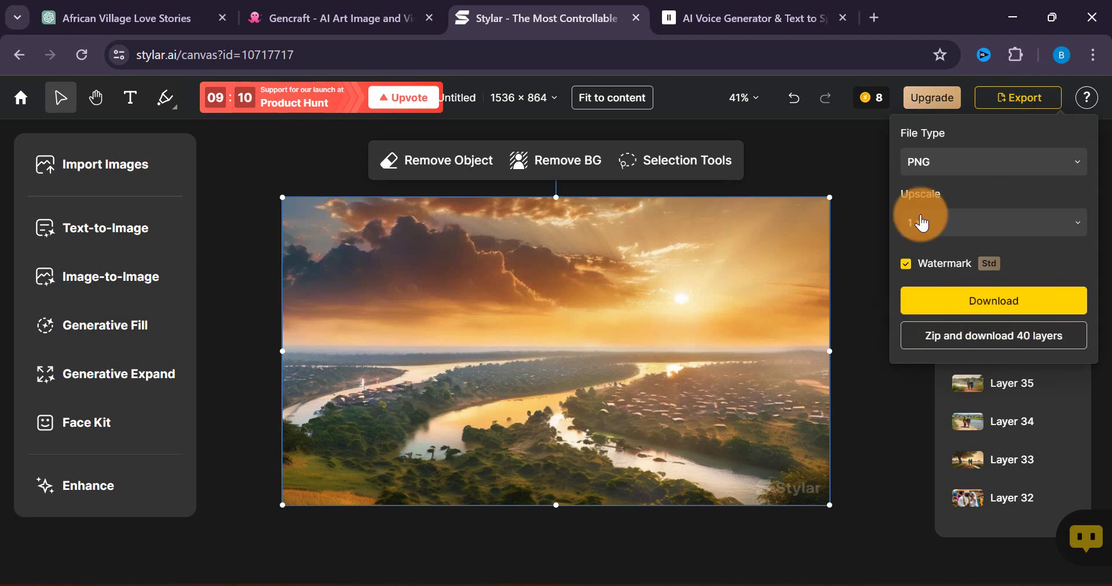
{"action": "left_click", "coordinate": [472, 384]}
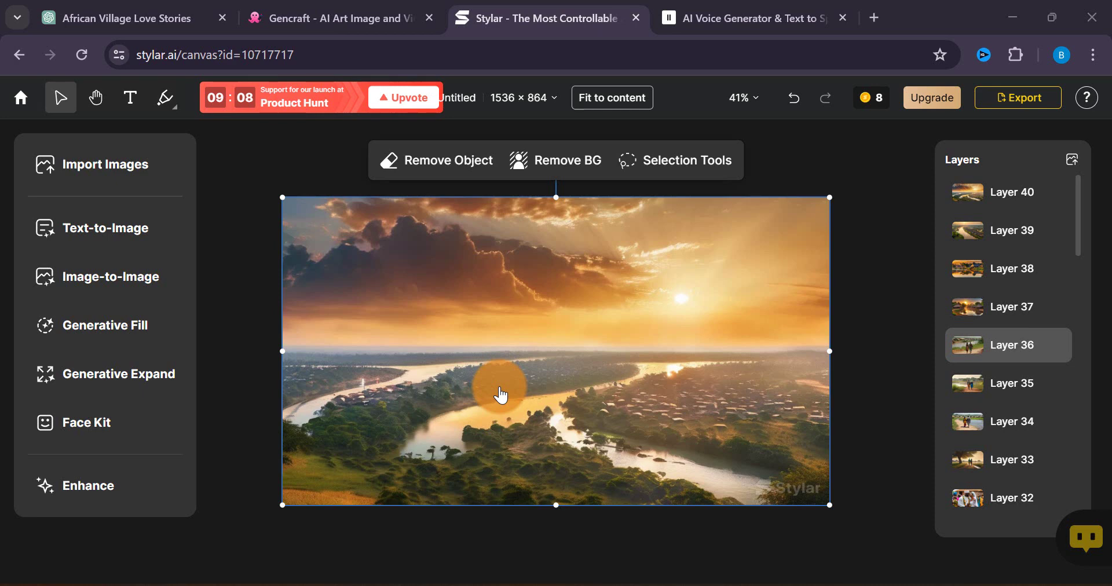
Copy the Scene 1 narration from the ChatGPT script into ElevenLabs as the text for speech synthesis
{"action": "left_click", "coordinate": [127, 8]}
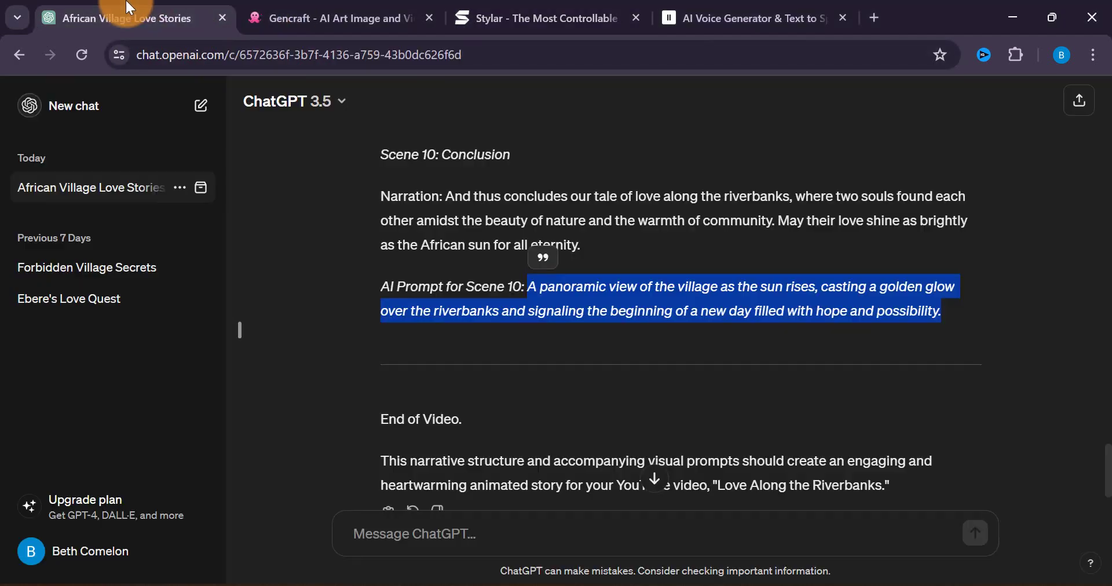
{"action": "left_click", "coordinate": [454, 280]}
{"action": "scroll", "coordinate": [454, 280], "scroll_direction": "up", "scroll_amount": 20}
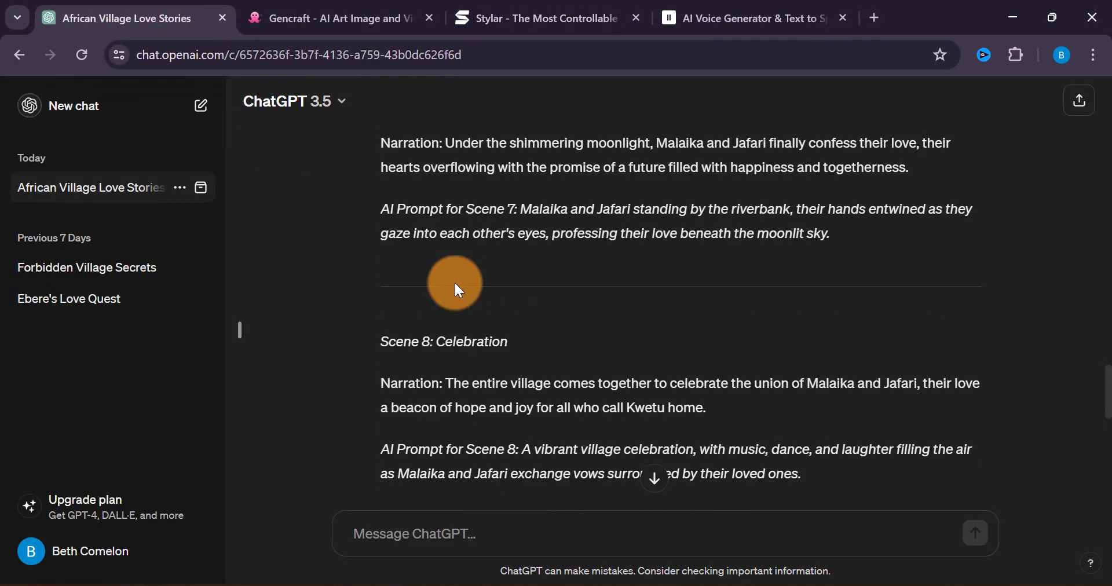
{"action": "scroll", "coordinate": [456, 285], "scroll_direction": "up", "scroll_amount": 15}
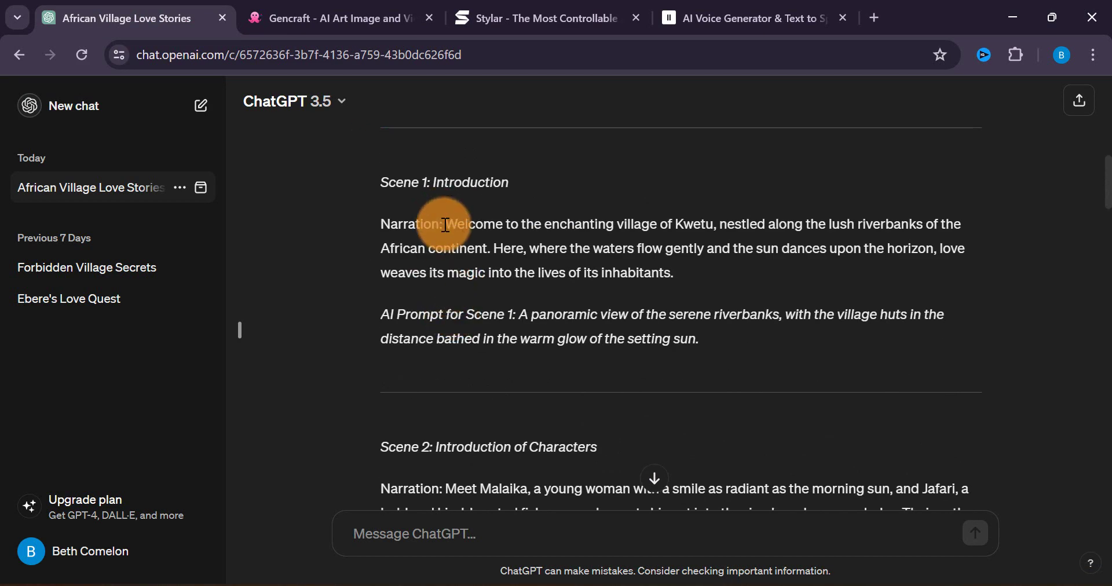
{"action": "left_click_drag", "start_coordinate": [445, 225], "coordinate": [666, 268]}
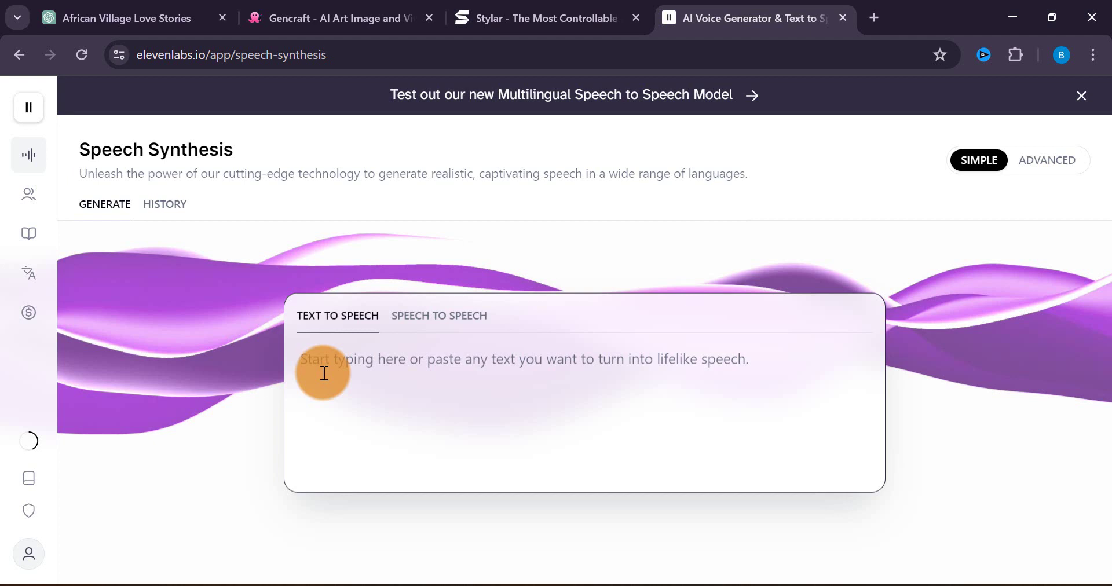
{"action": "type", "text": "Welcome to the enchanting village of Kwetu, nestled along the lush riverbanks of the African continent. Here, where the waters flow gently and the sun dances upon the horizon, love weaves its magic into the lives of its inhabitants."}
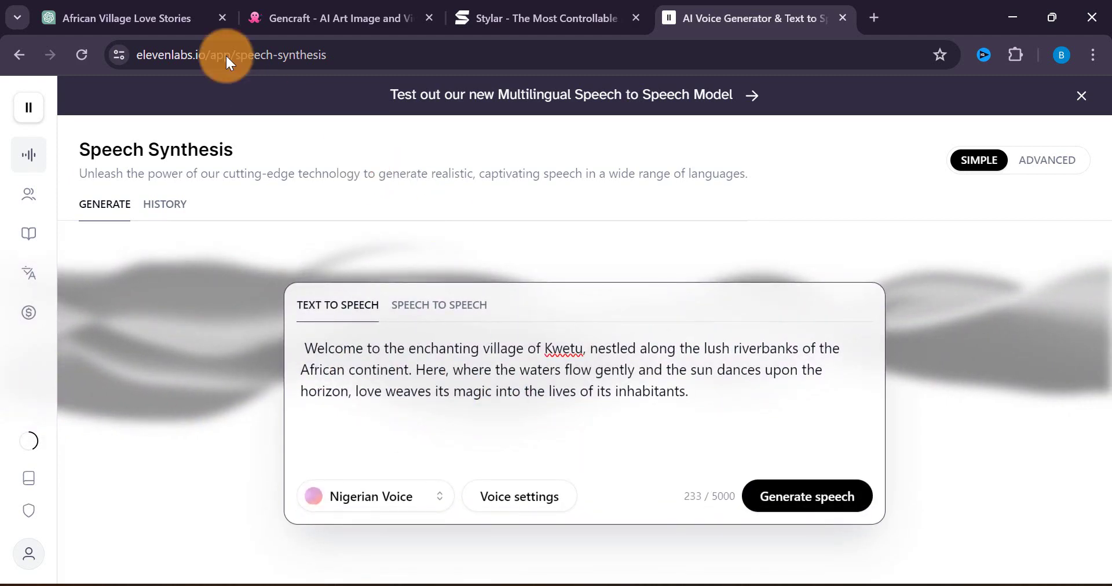
Copy the Scene 2 narration from ChatGPT and append it to the Scene 1 text in ElevenLabs
{"action": "left_click", "coordinate": [168, 14]}
{"action": "scroll", "coordinate": [406, 290], "scroll_direction": "down", "scroll_amount": 5}
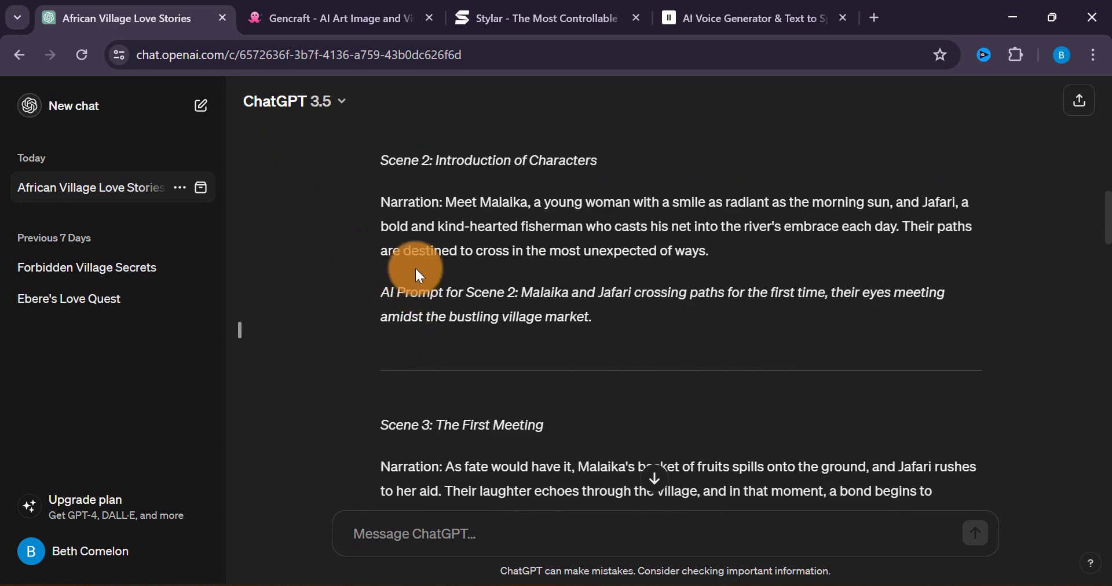
{"action": "left_click_drag", "start_coordinate": [444, 203], "coordinate": [710, 252]}
{"action": "key", "text": "ctrl+c"}
{"action": "left_click", "coordinate": [713, 16]}
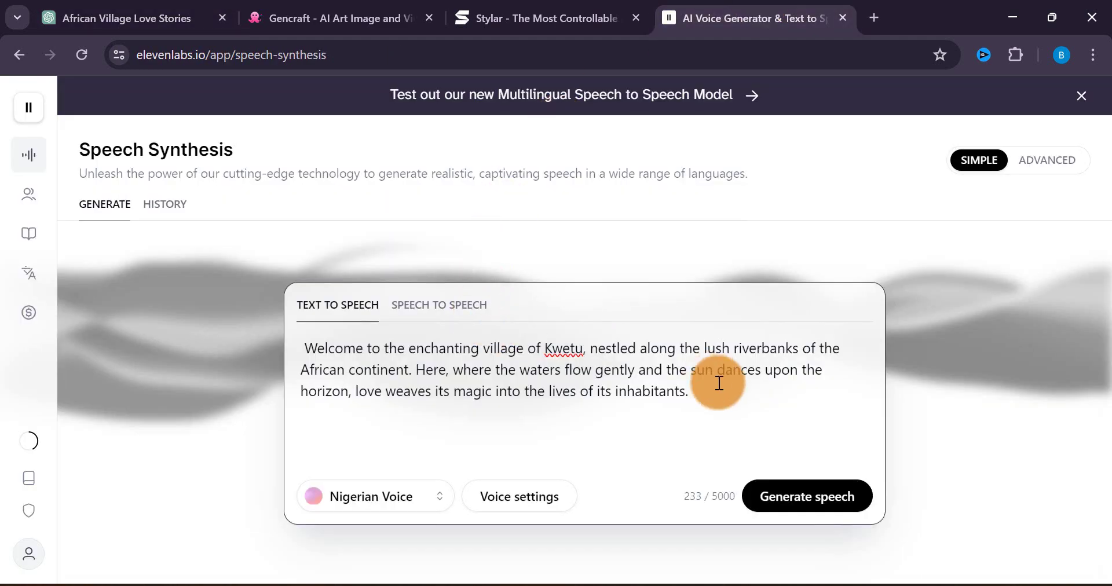
{"action": "left_click", "coordinate": [736, 393]}
{"action": "key", "text": "ctrl+v"}
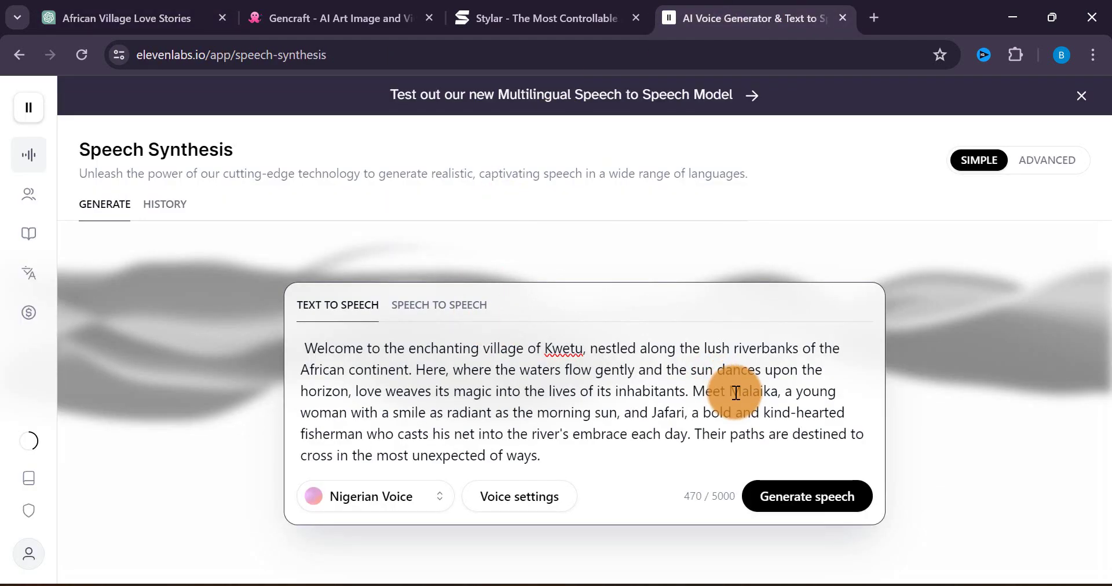
Append the narrations of the following scenes from the ChatGPT script to the ElevenLabs text
{"action": "left_click", "coordinate": [197, 15]}
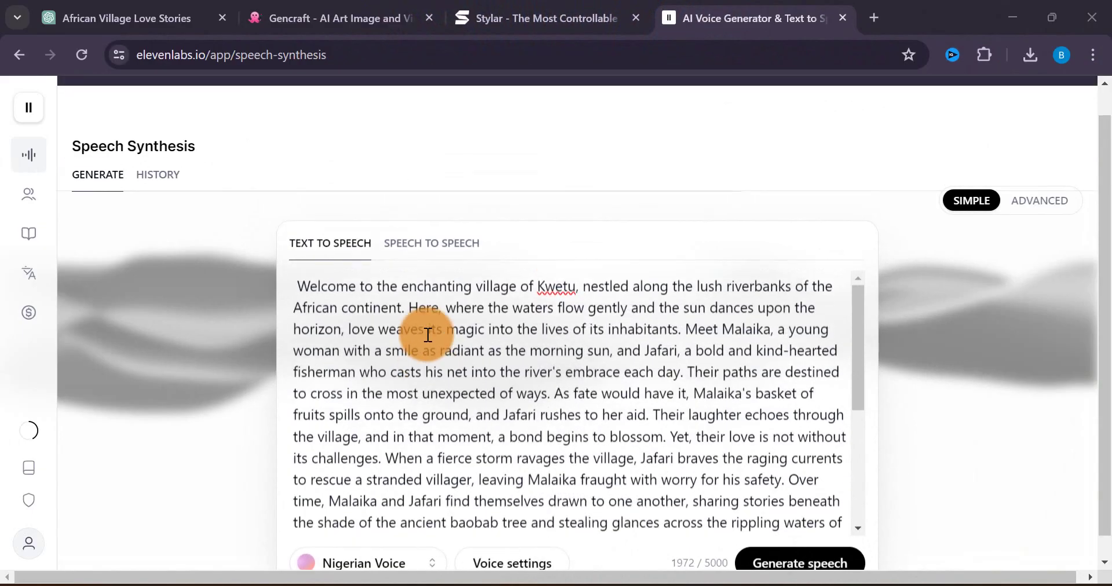
Check the pasted narration text through to its end and generate the speech with the Nigerian Voice
{"action": "scroll", "coordinate": [428, 335], "scroll_direction": "down", "scroll_amount": 3}
{"action": "scroll", "coordinate": [427, 335], "scroll_direction": "down", "scroll_amount": 2}
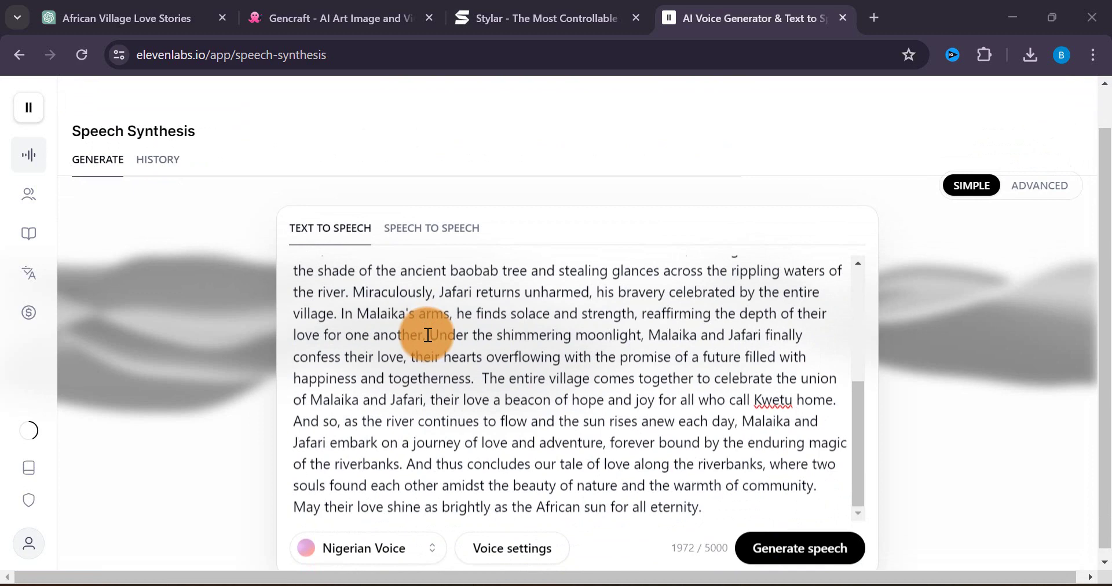
{"action": "scroll", "coordinate": [427, 335], "scroll_direction": "up", "scroll_amount": 2}
{"action": "scroll", "coordinate": [428, 335], "scroll_direction": "down", "scroll_amount": 1}
{"action": "left_click", "coordinate": [795, 551]}
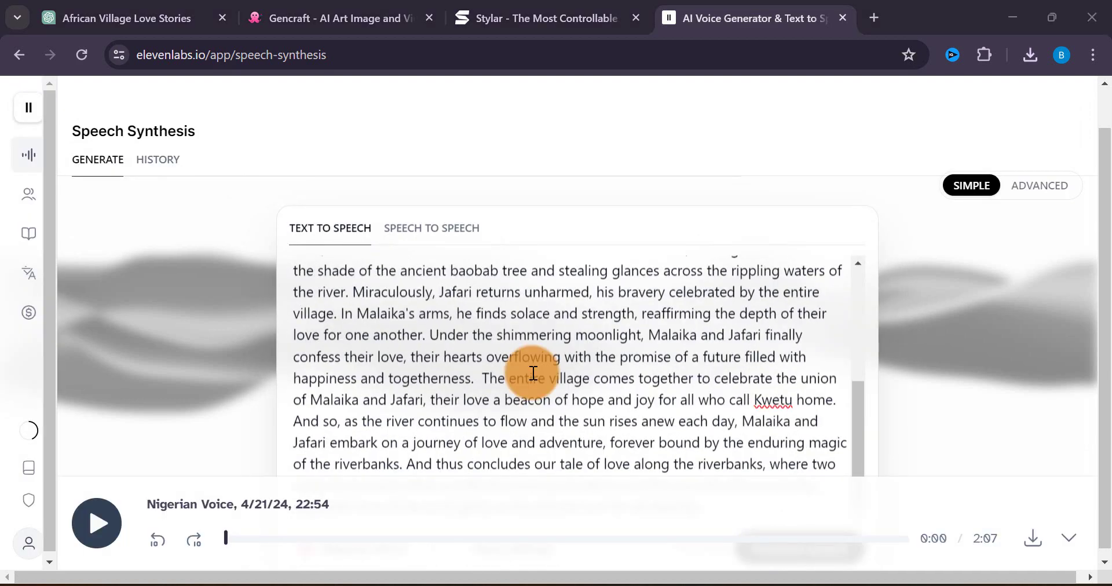
{"action": "scroll", "coordinate": [533, 373], "scroll_direction": "up", "scroll_amount": 5}
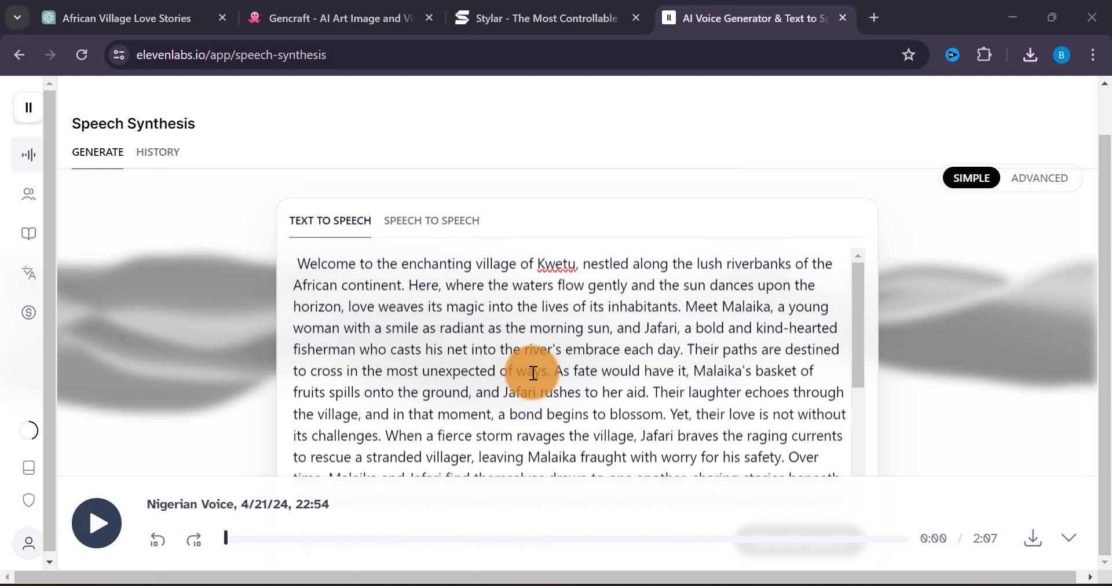
Return to the ChatGPT love story conversation and send the prompt "please continue" after the finished script
{"action": "left_click", "coordinate": [156, 8]}
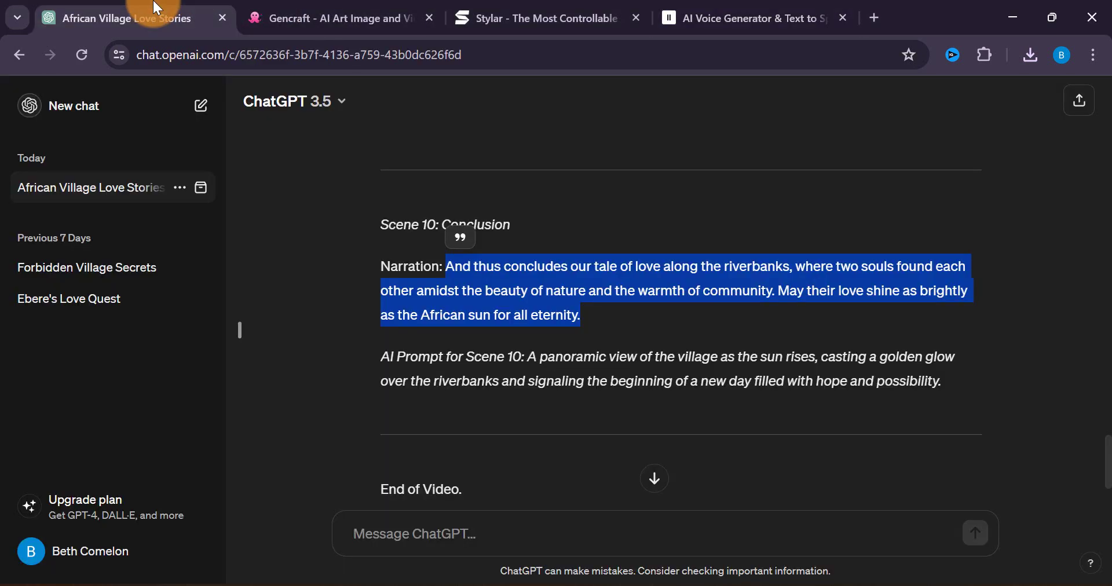
{"action": "scroll", "coordinate": [446, 456], "scroll_direction": "down", "scroll_amount": 3}
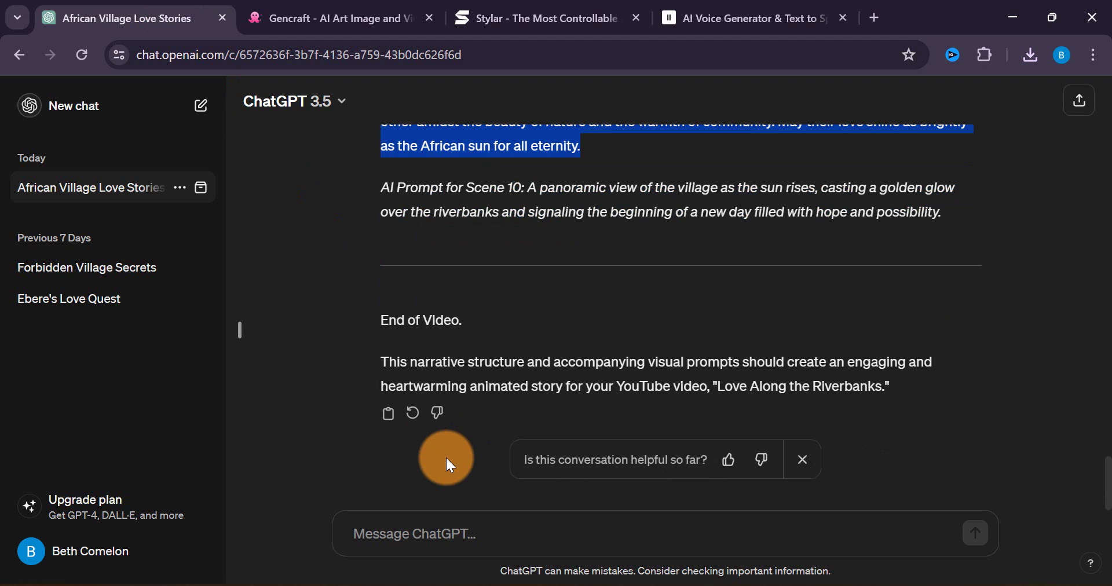
{"action": "left_click", "coordinate": [400, 538]}
{"action": "type", "text": "please con"}
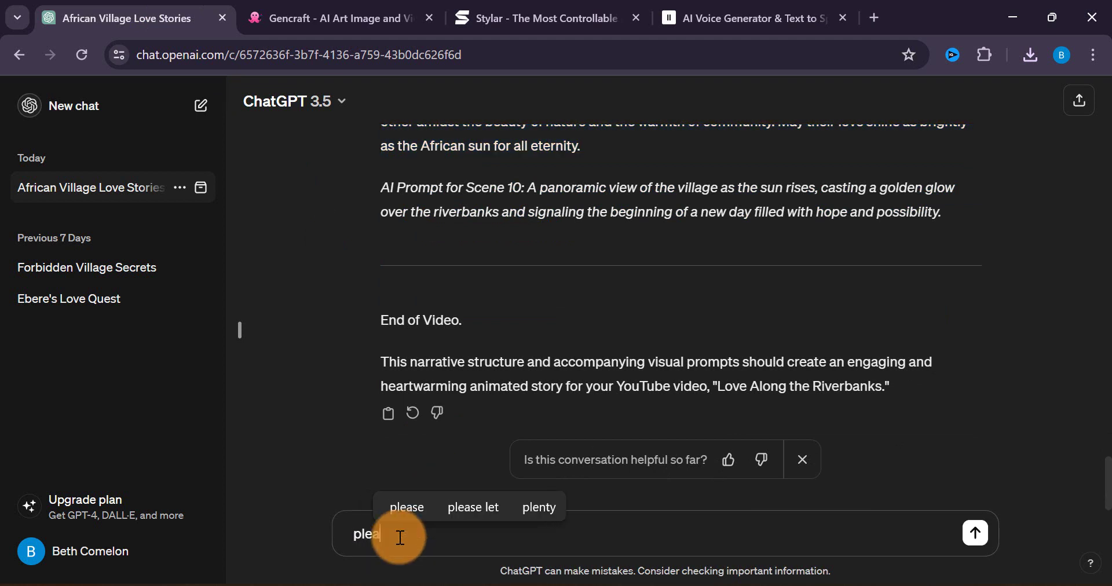
{"action": "type", "text": "tinue"}
{"action": "key", "text": "Return"}
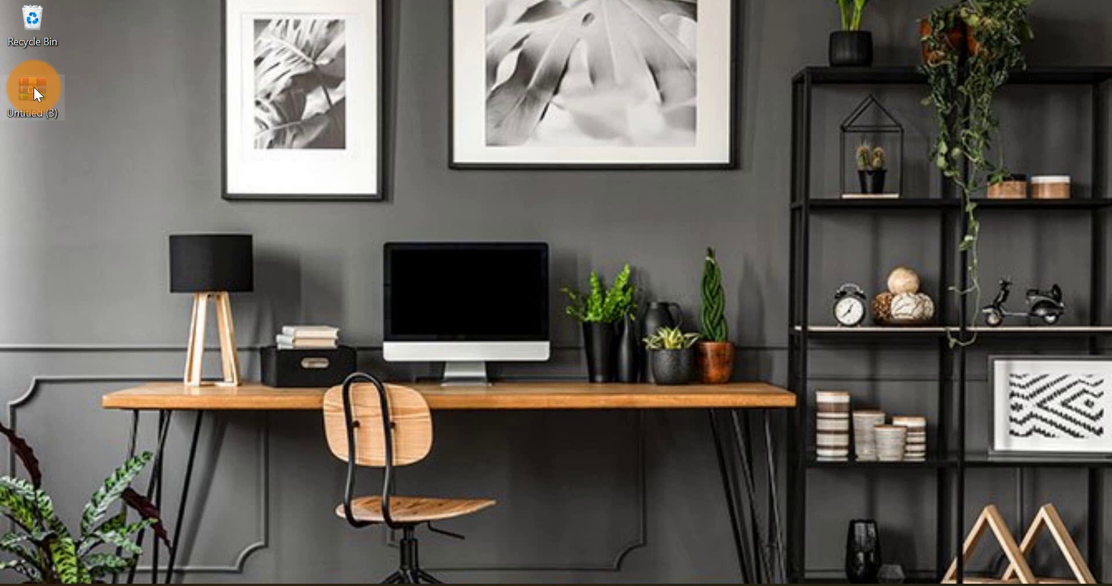
Extract the zipped Untitled (3) image archive on the desktop into its own folder
{"action": "right_click", "coordinate": [34, 88]}
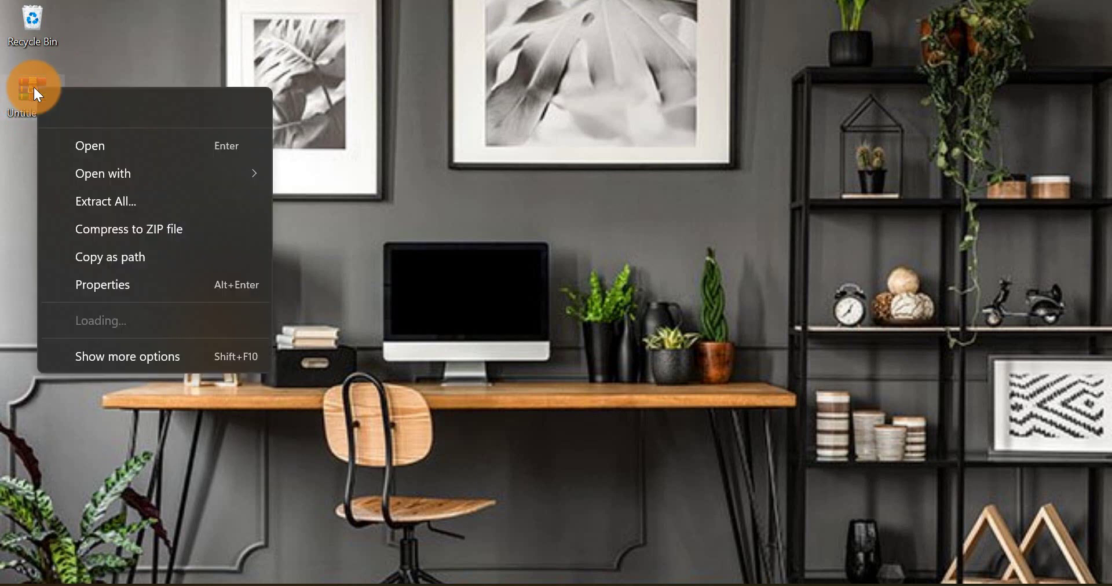
{"action": "left_click", "coordinate": [116, 196]}
{"action": "left_click", "coordinate": [708, 486]}
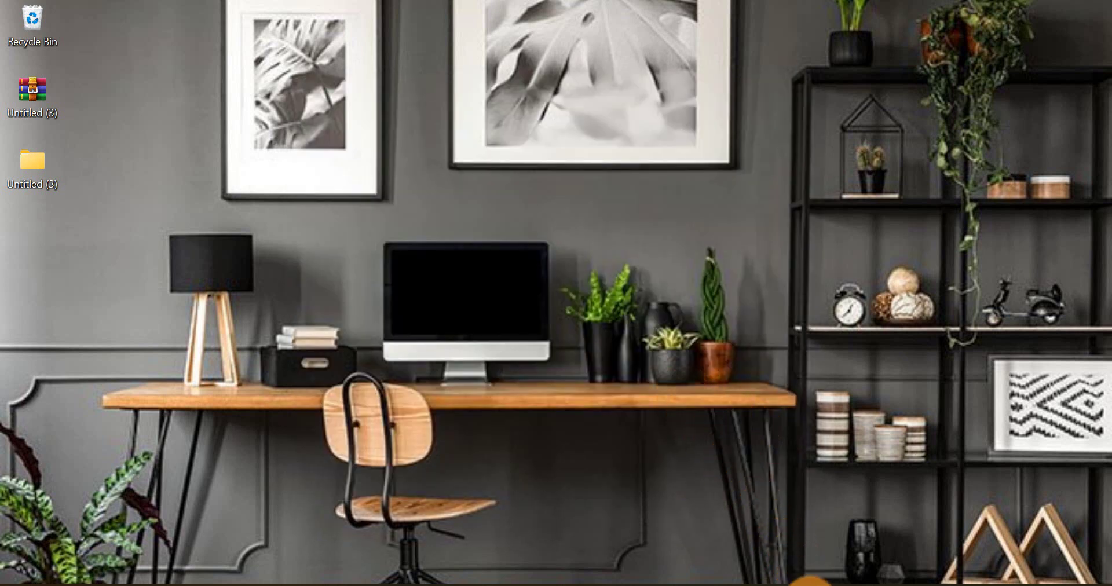
Switch to CapCut and create a new video project
{"action": "mouse_move", "coordinate": [810, 582]}
{"action": "left_click", "coordinate": [808, 518]}
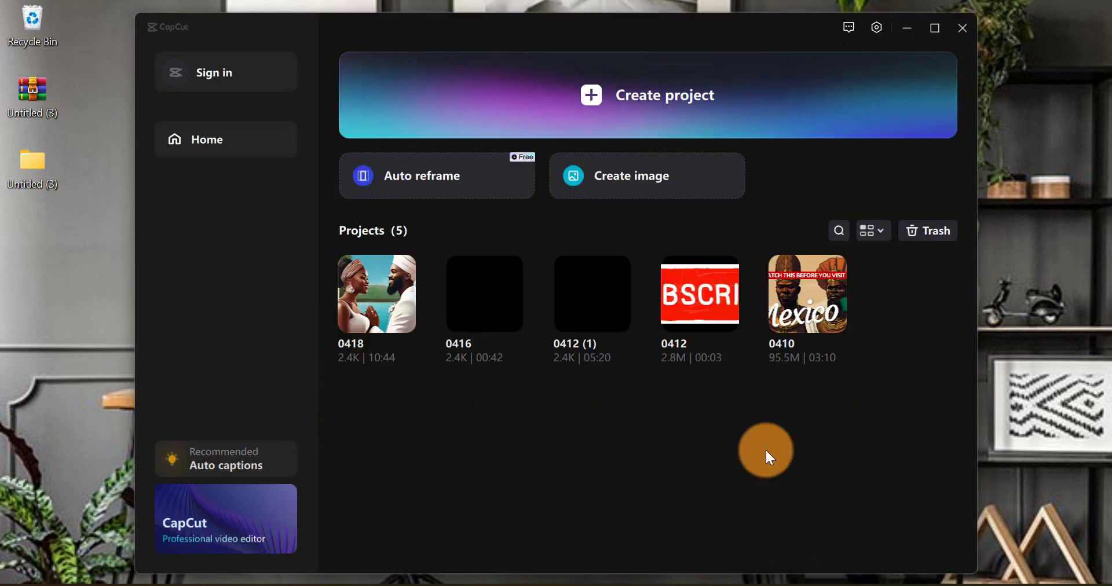
{"action": "left_click", "coordinate": [631, 98]}
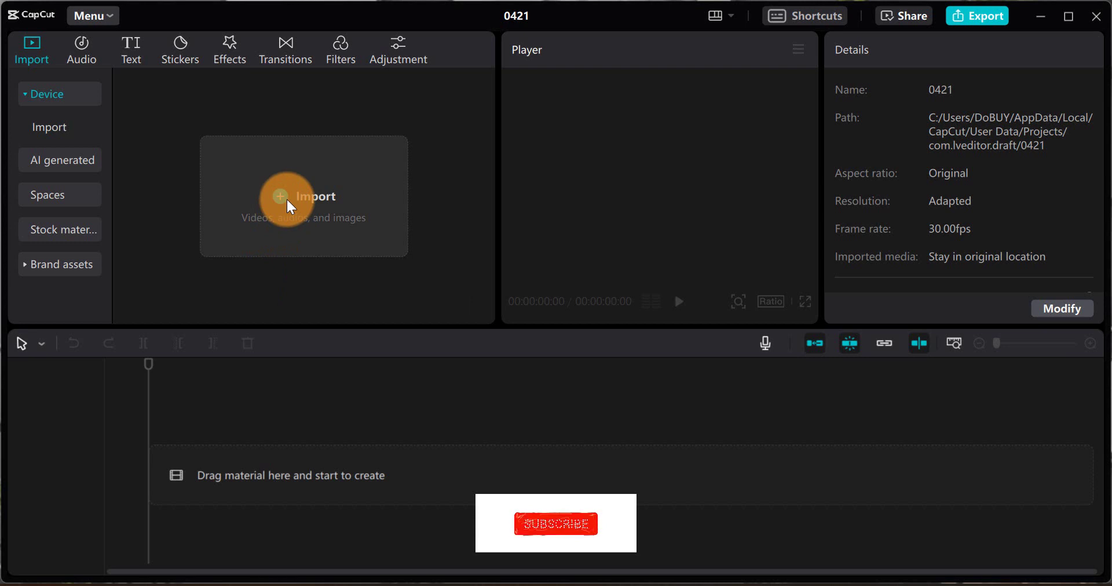
Import all the layer images from the extracted Untitled folder into the project's media
{"action": "left_click", "coordinate": [290, 206]}
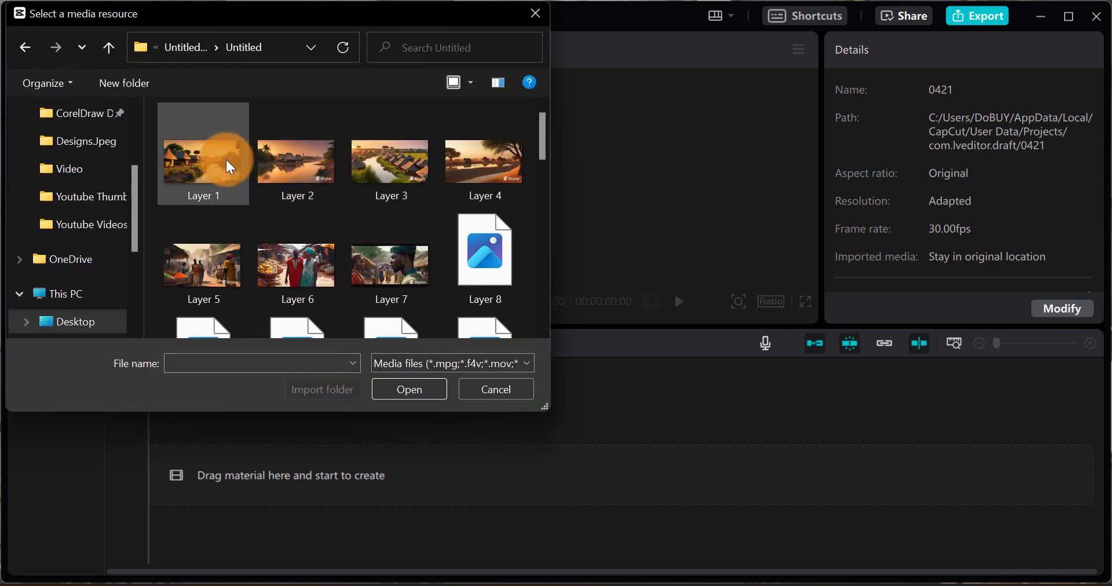
{"action": "left_click", "coordinate": [229, 166]}
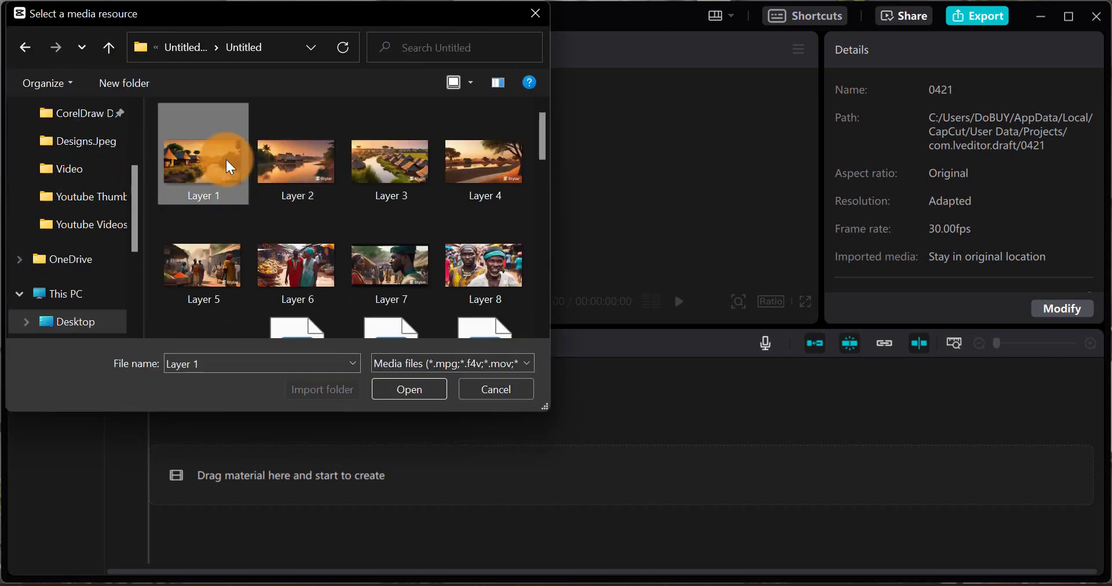
{"action": "key", "text": "ctrl+a"}
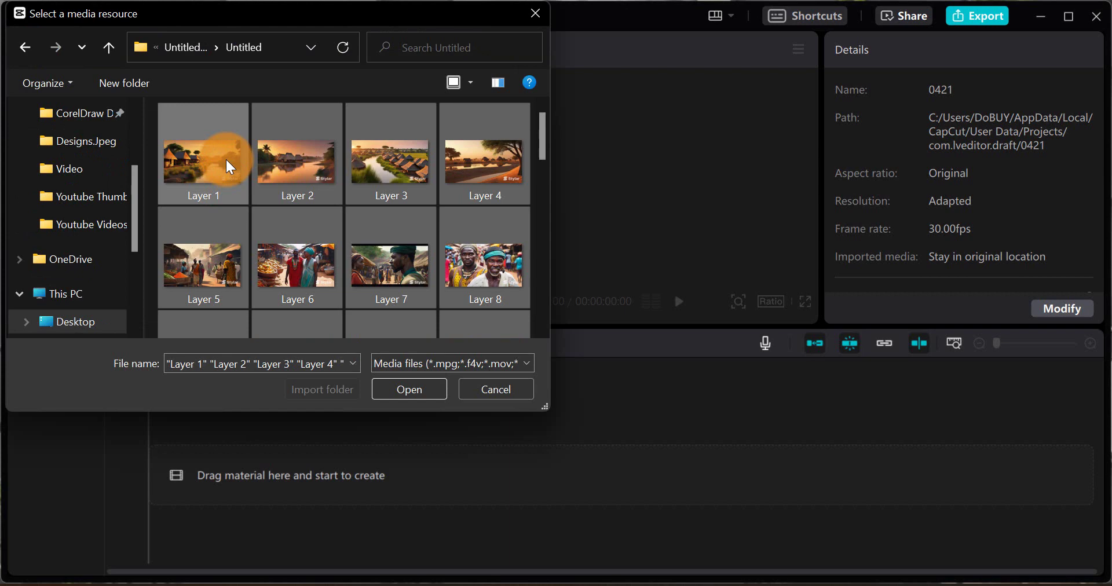
{"action": "left_click", "coordinate": [415, 392]}
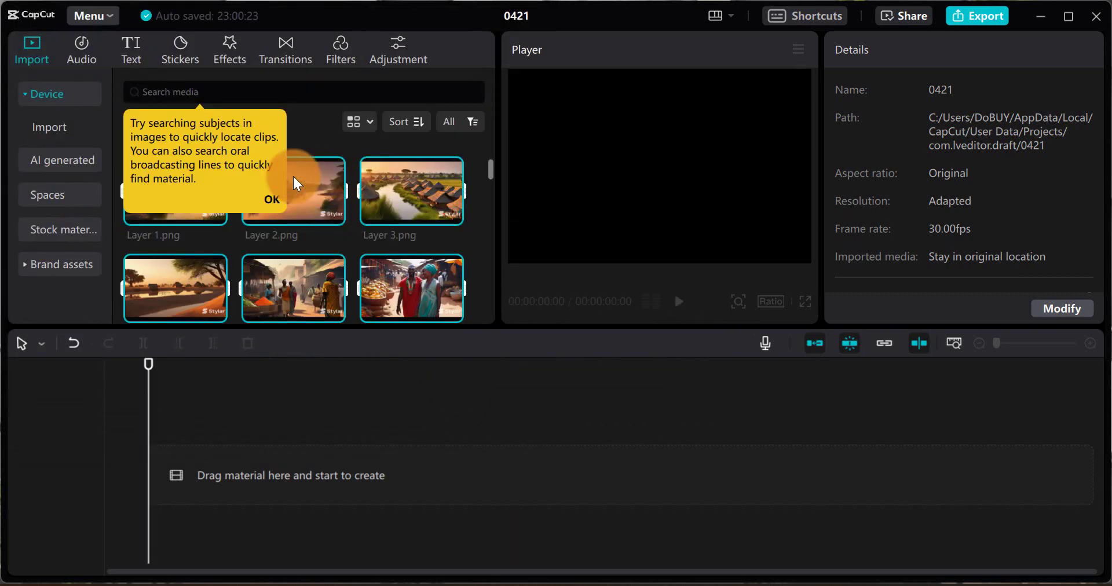
Place all imported layer images on the timeline in sequence, from Layer 1 to Layer 40
{"action": "left_click", "coordinate": [327, 176]}
{"action": "left_click_drag", "start_coordinate": [328, 176], "coordinate": [166, 472]}
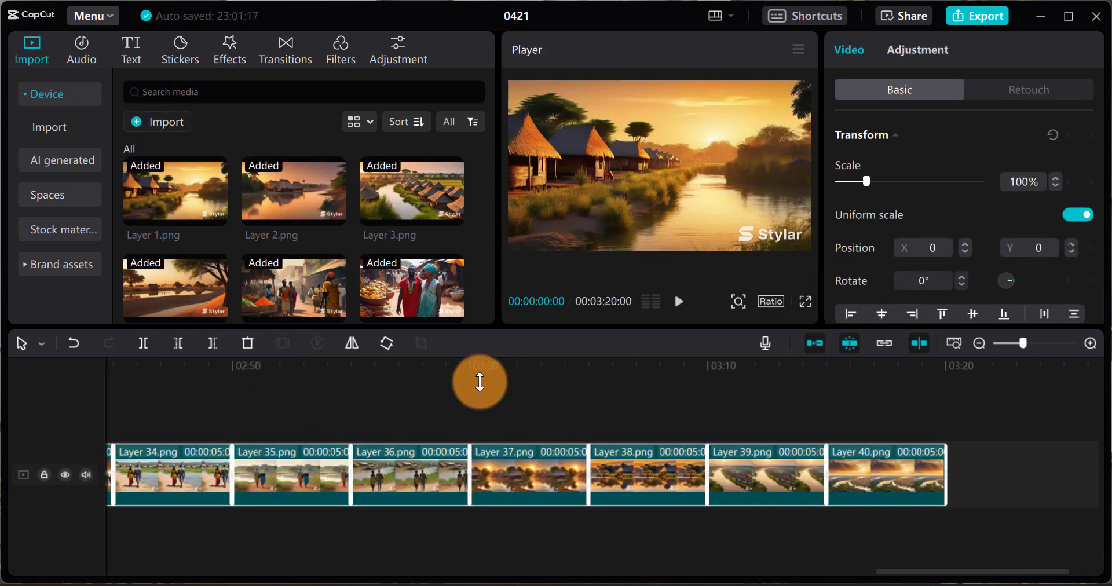
{"action": "scroll", "coordinate": [380, 481], "scroll_direction": "left", "scroll_amount": 6}
{"action": "scroll", "coordinate": [381, 481], "scroll_direction": "right", "scroll_amount": 7}
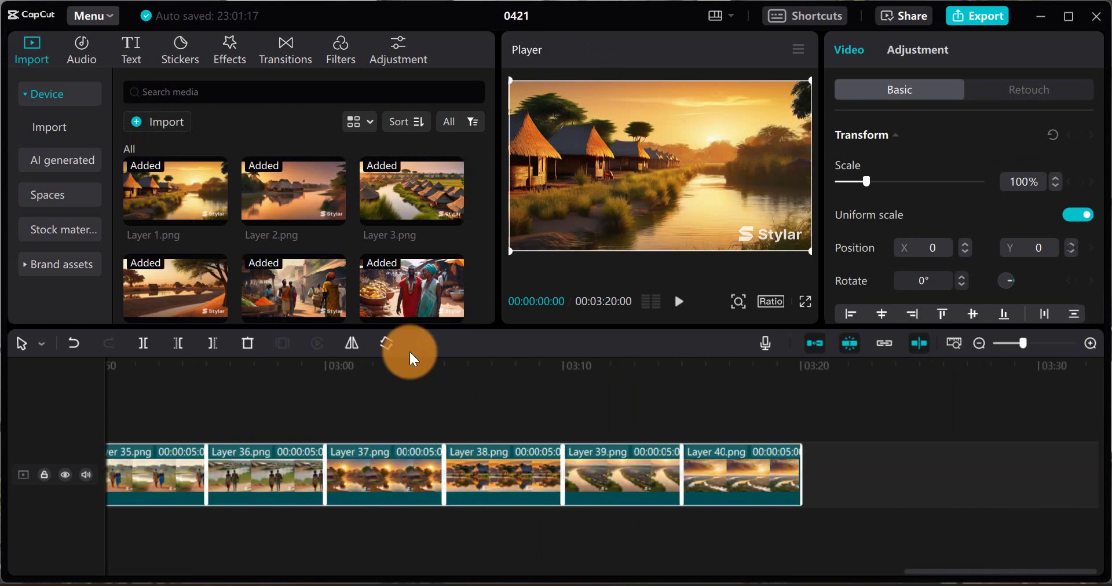
Import the ElevenLabs Nigerian Voice narration from Downloads and place it on an audio track beneath the images
{"action": "left_click", "coordinate": [157, 122]}
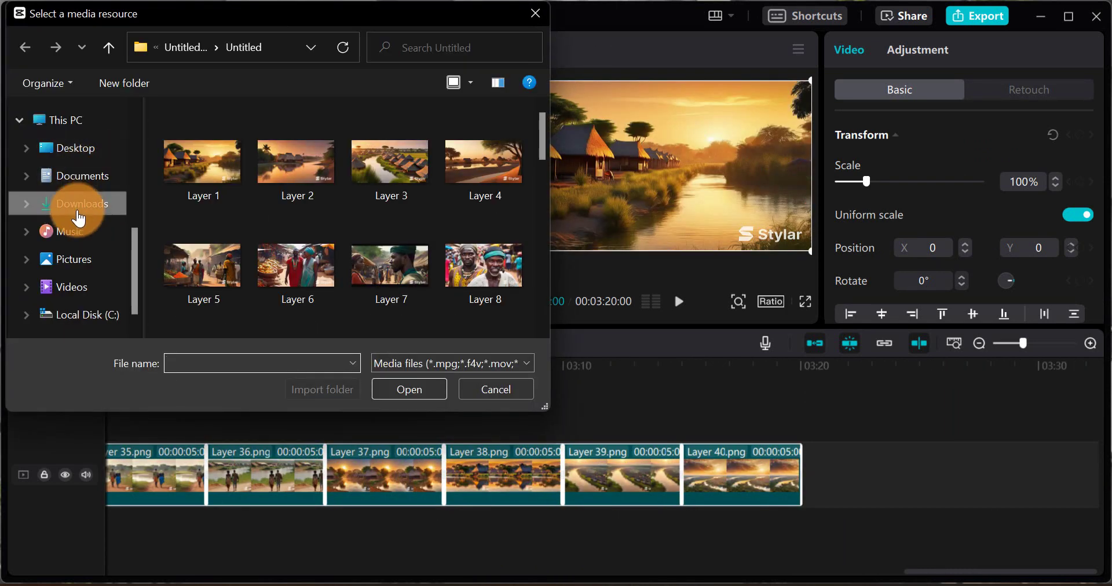
{"action": "left_click", "coordinate": [78, 214]}
{"action": "left_click", "coordinate": [190, 156]}
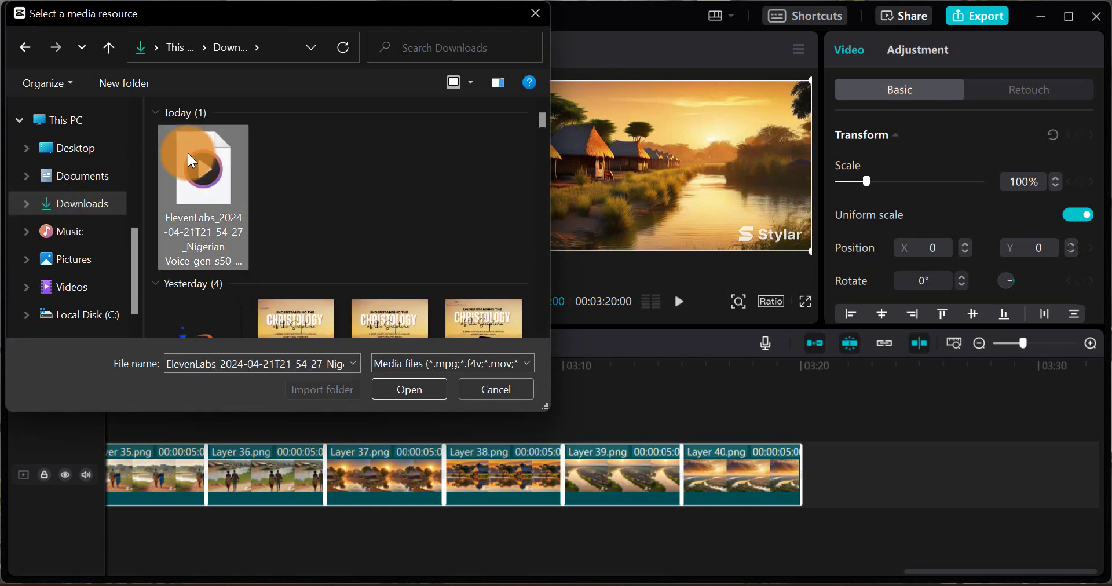
{"action": "left_click", "coordinate": [409, 390]}
{"action": "left_click_drag", "start_coordinate": [292, 261], "coordinate": [93, 542]}
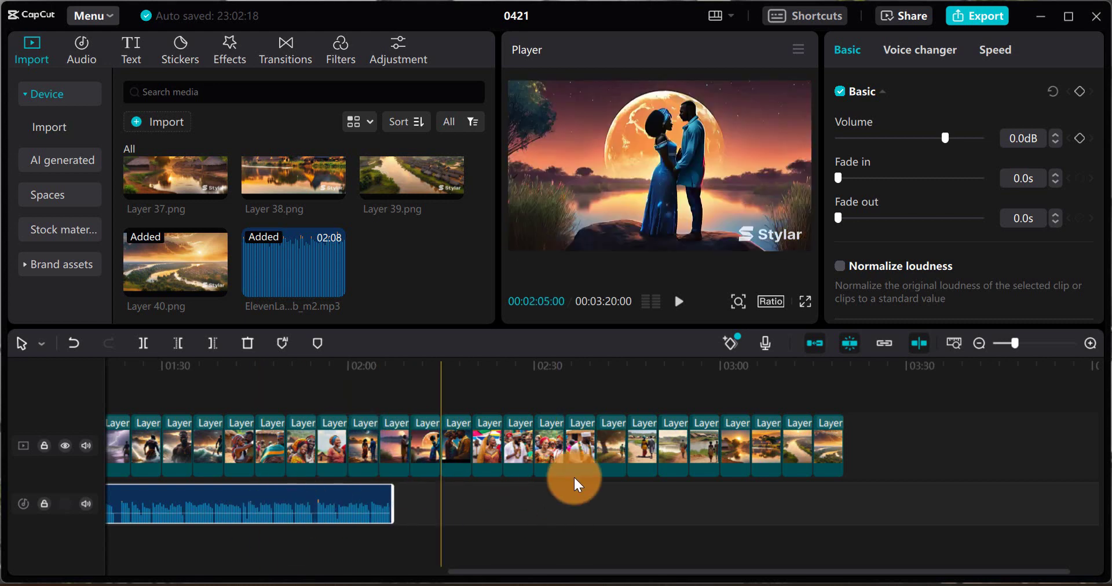
Select all image clips on the timeline and shorten them together so the sequence lasts 02:32
{"action": "scroll", "coordinate": [886, 434], "scroll_direction": "down", "scroll_amount": 3, "text": "ctrl"}
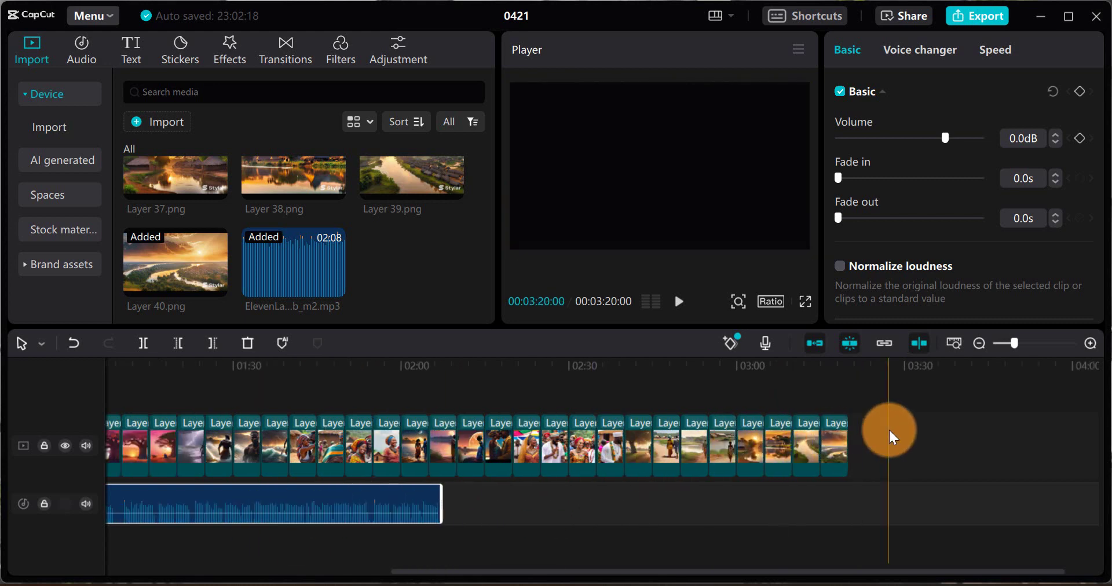
{"action": "scroll", "coordinate": [890, 435], "scroll_direction": "down", "scroll_amount": 2, "text": "ctrl"}
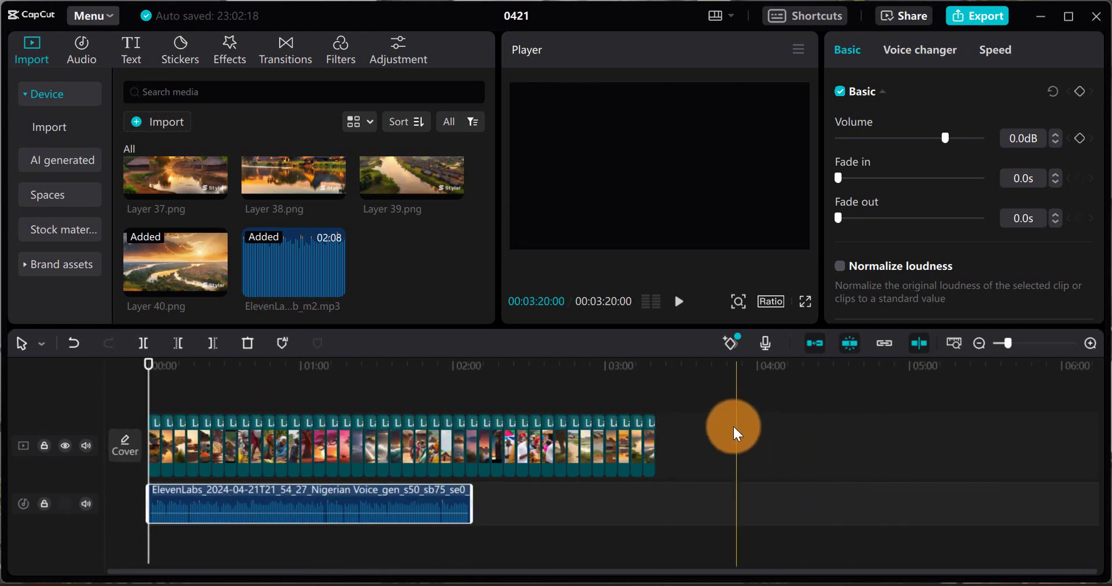
{"action": "left_click_drag", "start_coordinate": [734, 429], "coordinate": [119, 462]}
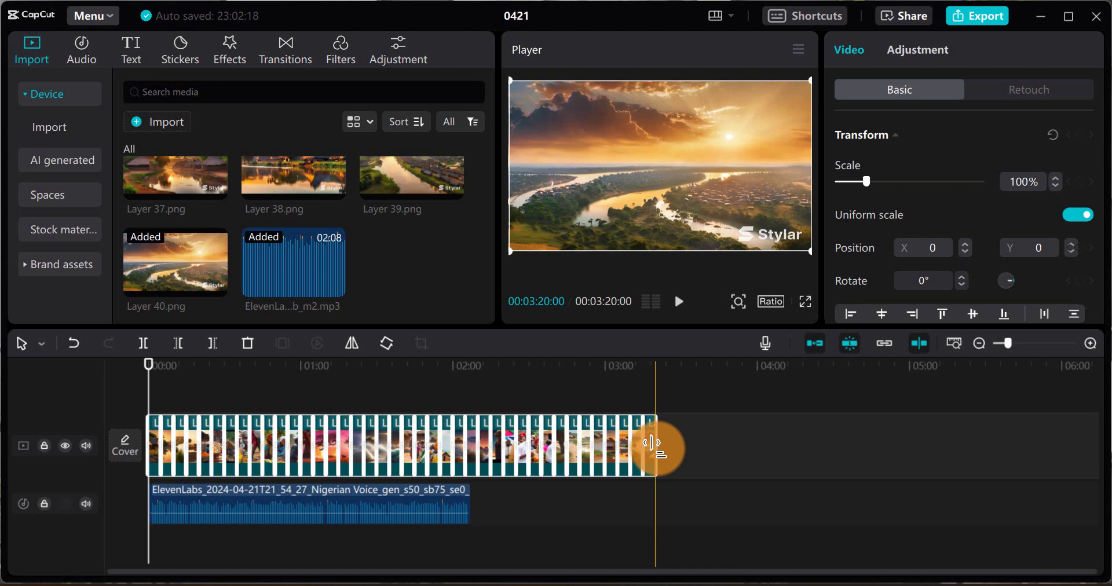
{"action": "mouse_move", "coordinate": [655, 444]}
{"action": "left_mouse_down"}
{"action": "mouse_move", "coordinate": [632, 445]}
{"action": "mouse_move", "coordinate": [658, 451]}
{"action": "left_mouse_up"}
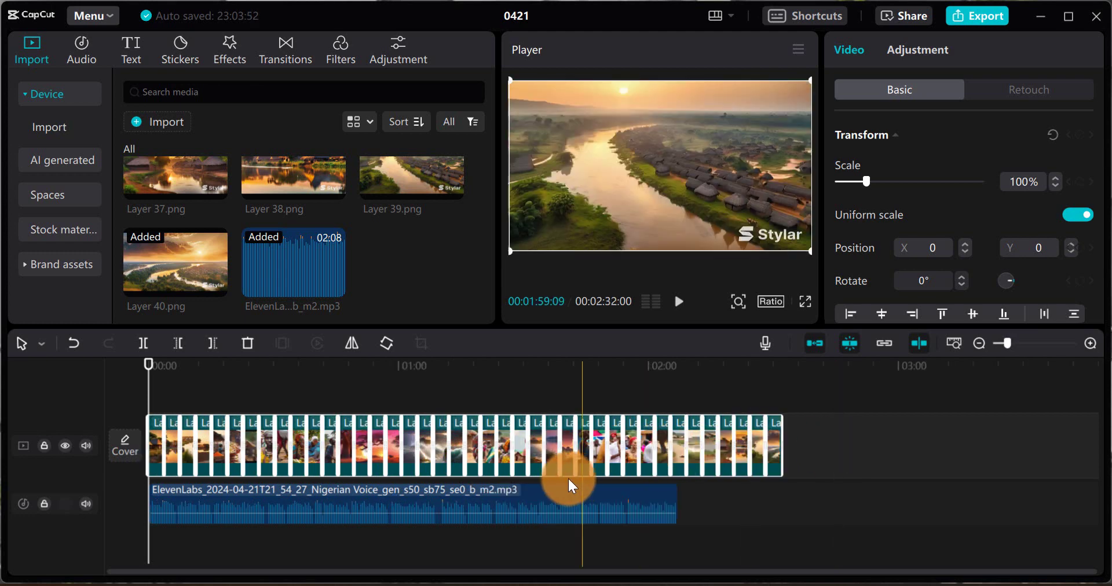
{"action": "left_click", "coordinate": [322, 556]}
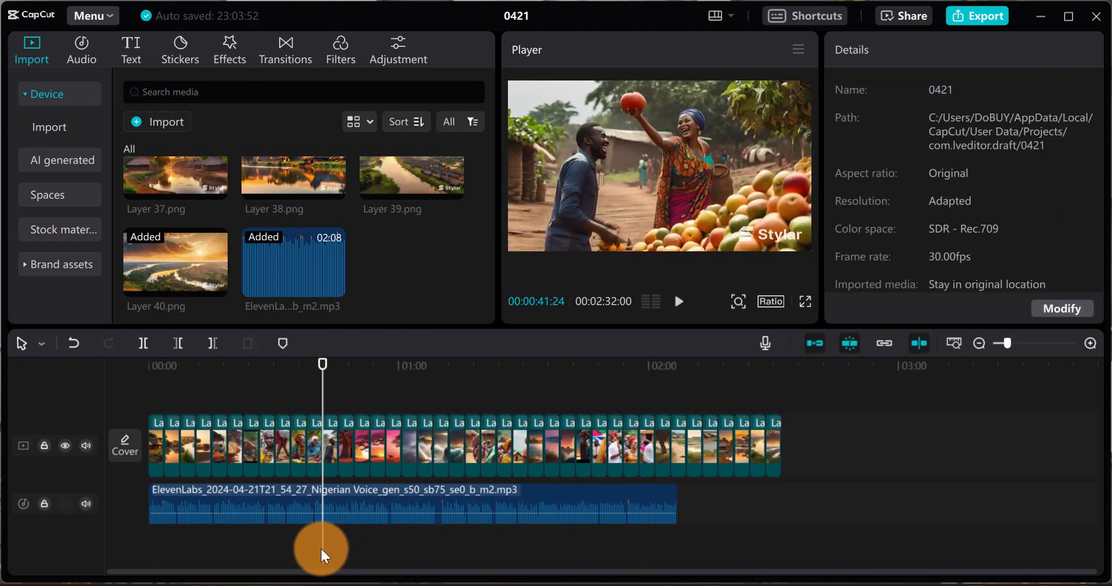
Raise the narration clip's volume to 11.4 dB and shift the clip to begin a few seconds into the video
{"action": "left_click", "coordinate": [482, 513]}
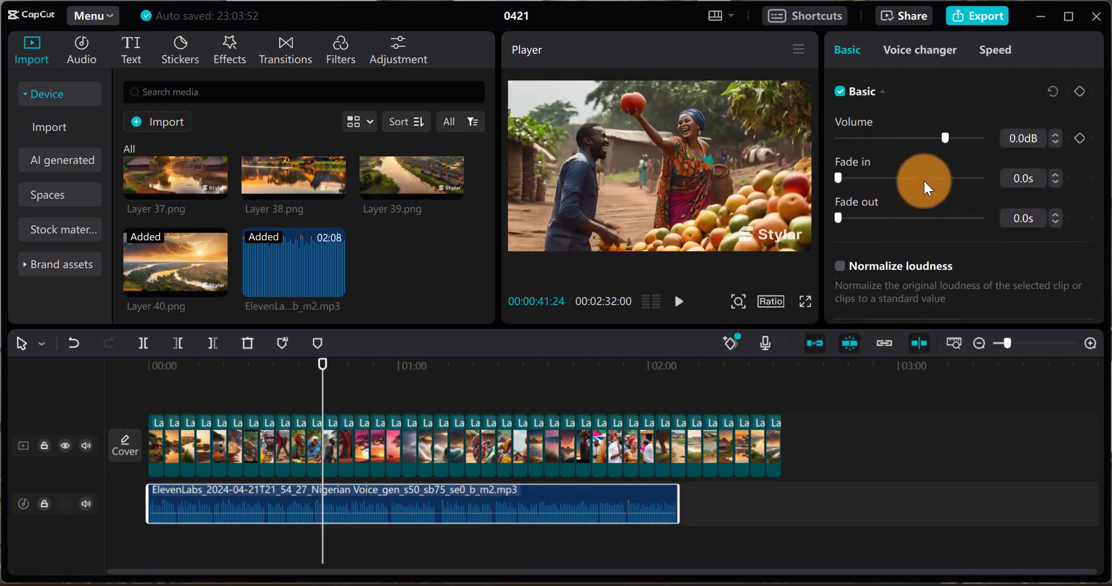
{"action": "left_click_drag", "start_coordinate": [948, 140], "coordinate": [964, 143]}
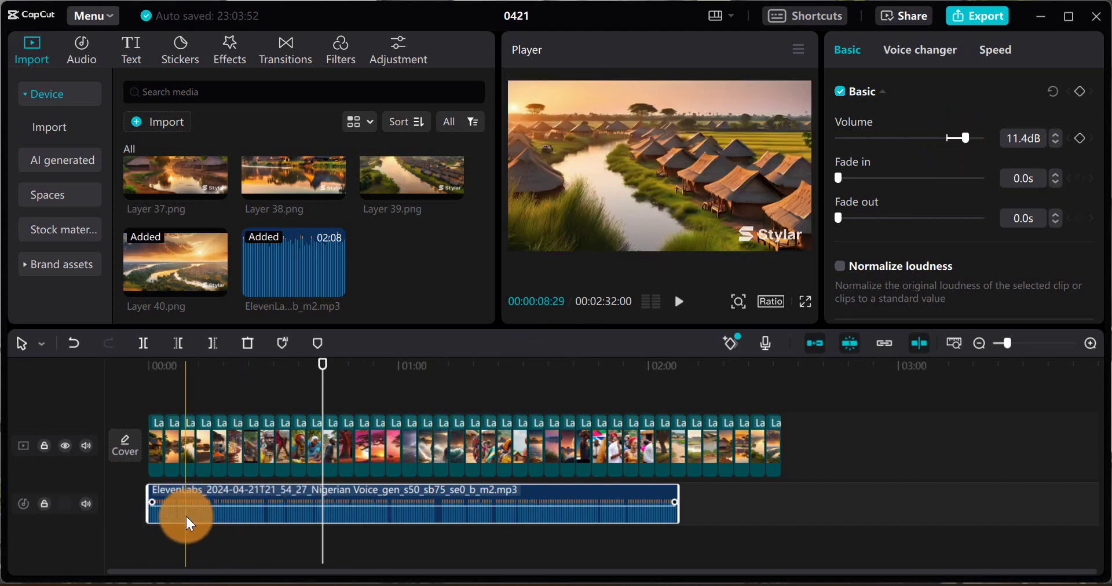
{"action": "left_click_drag", "start_coordinate": [191, 521], "coordinate": [215, 523]}
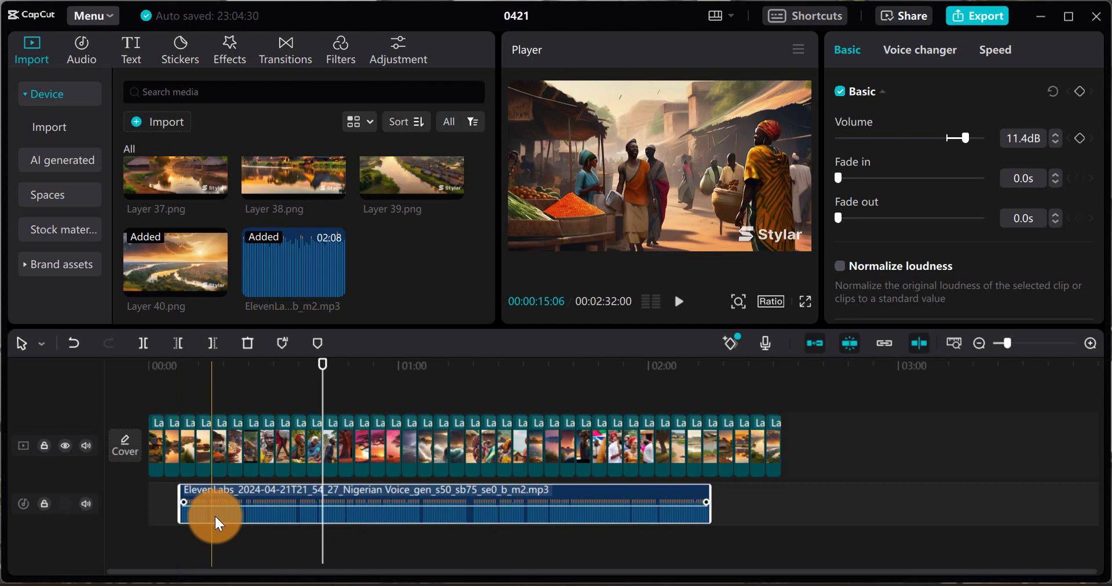
{"action": "left_click", "coordinate": [173, 397]}
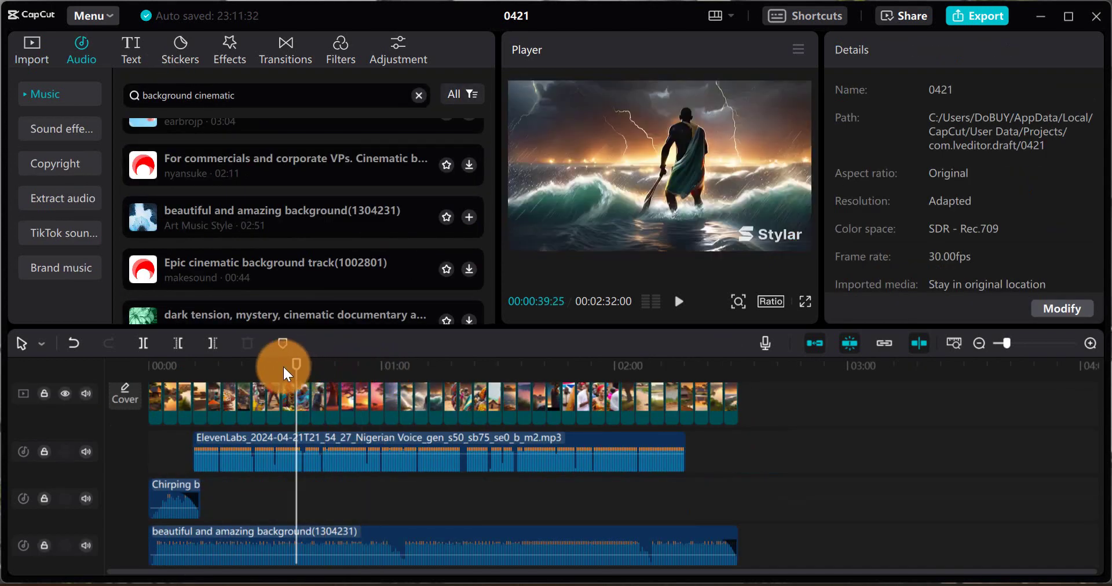
Return to the start of the timeline and review how the narration, chirping and background music tracks line up with the images
{"action": "left_click_drag", "start_coordinate": [297, 373], "coordinate": [129, 375]}
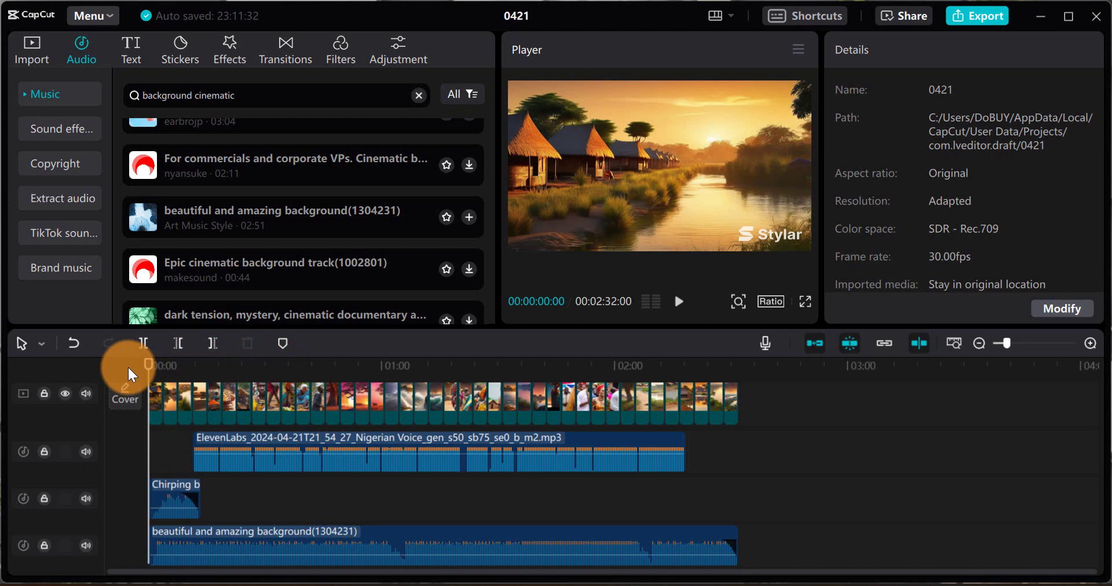
{"action": "left_click_drag", "start_coordinate": [132, 375], "coordinate": [129, 372]}
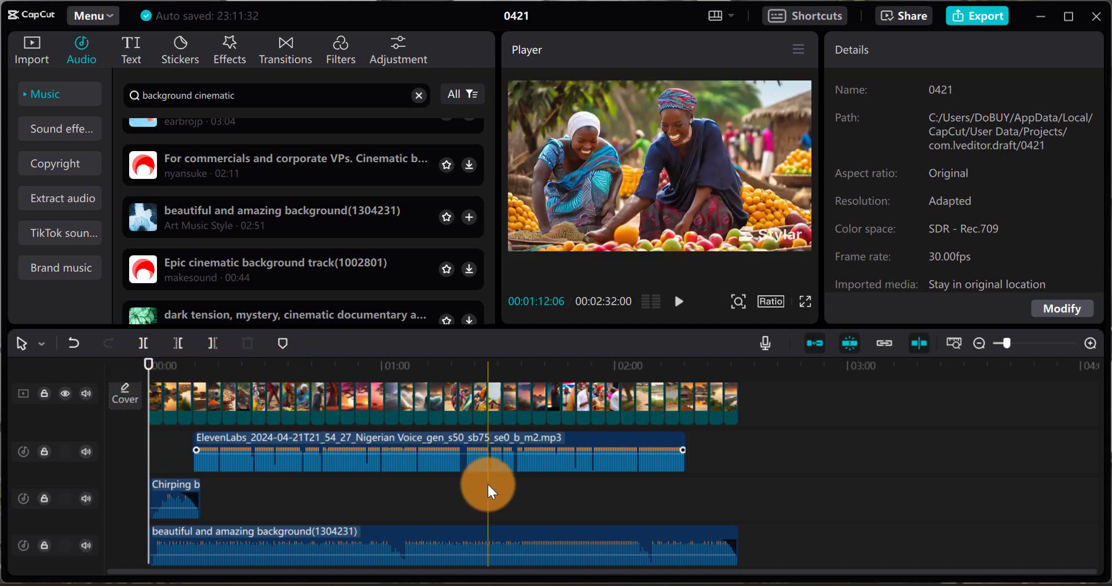
{"action": "left_click", "coordinate": [210, 468]}
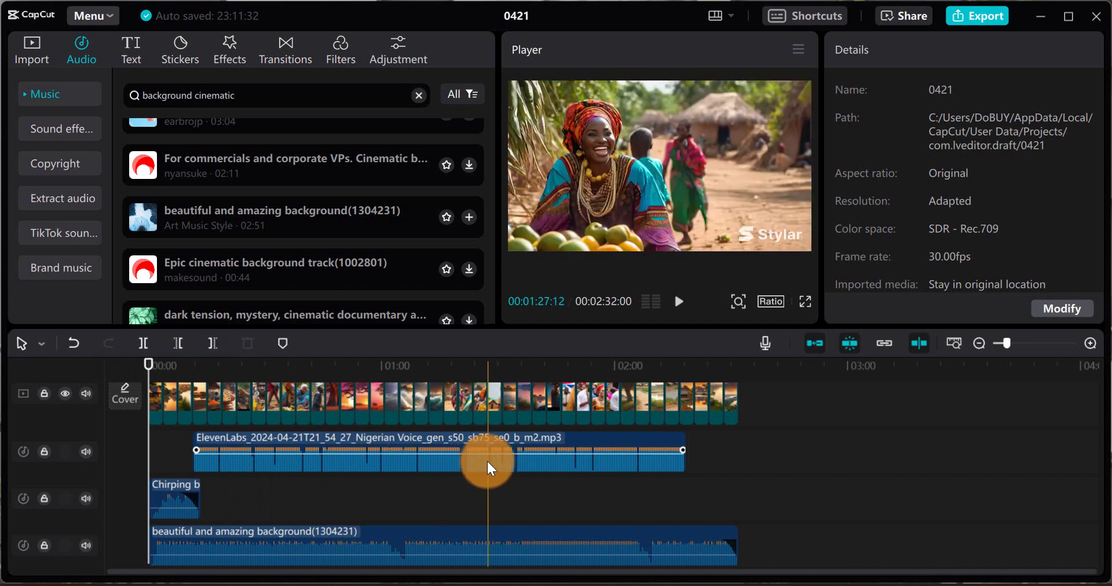
{"action": "left_click", "coordinate": [460, 366]}
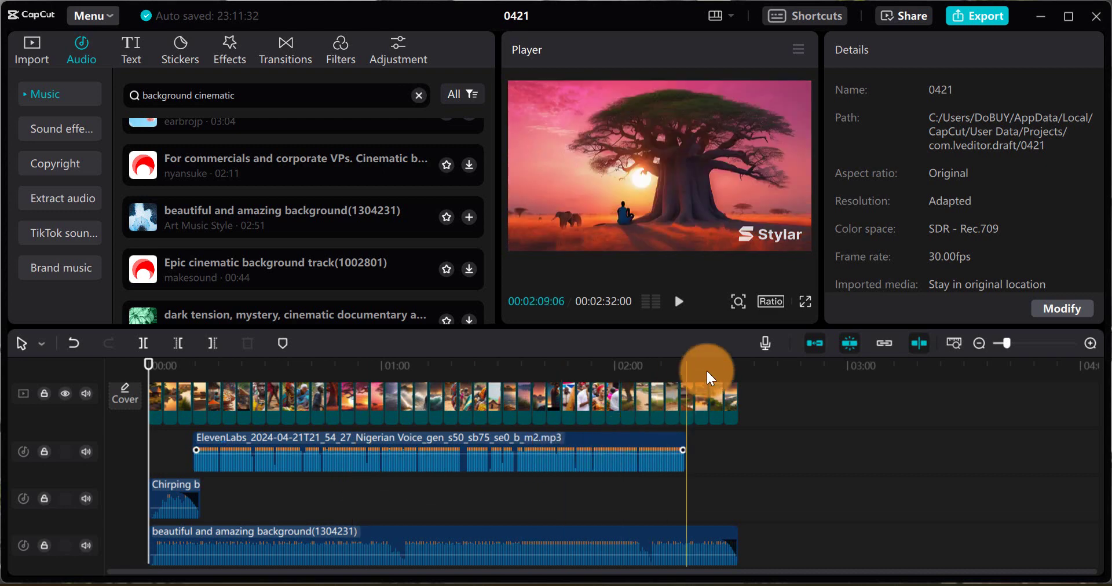
Add the "SUBSCRIBE BELL NOTIFICATION" text template to the timeline right after the last image clip, starting at 02:32
{"action": "left_click", "coordinate": [739, 366]}
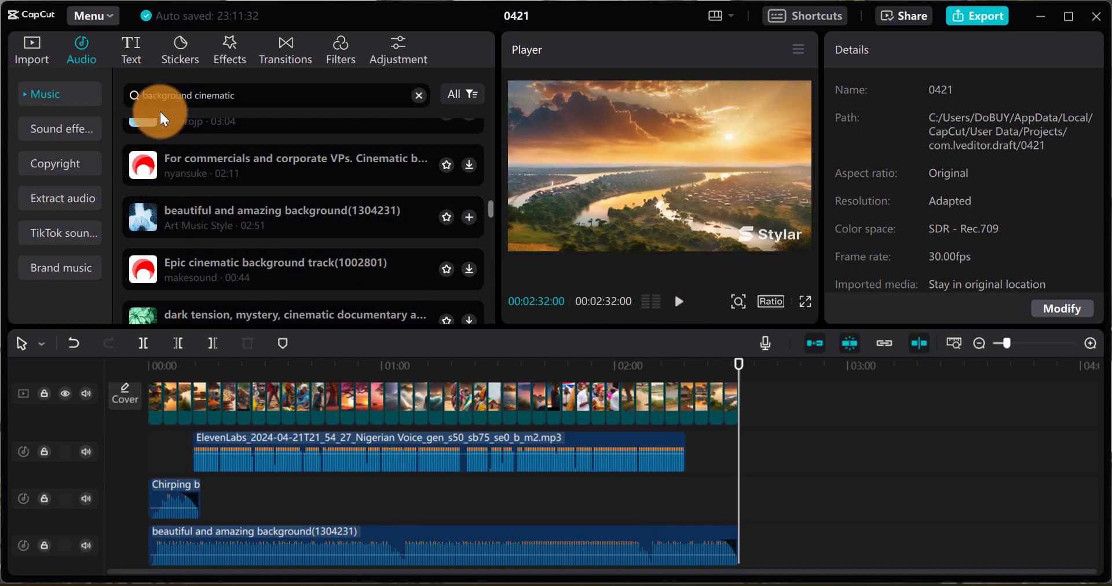
{"action": "left_click", "coordinate": [131, 57]}
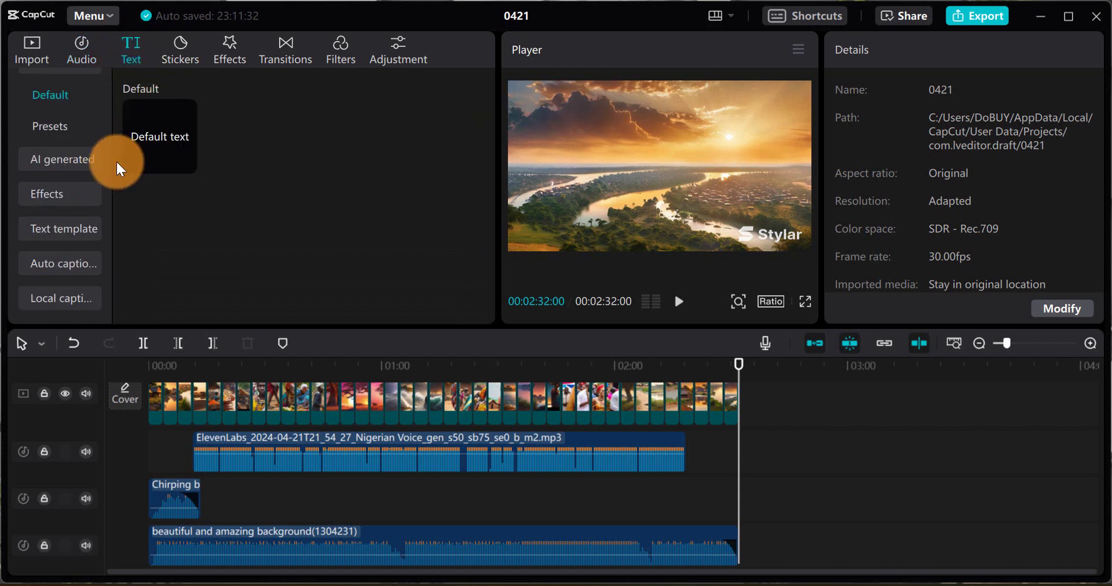
{"action": "left_click", "coordinate": [72, 227]}
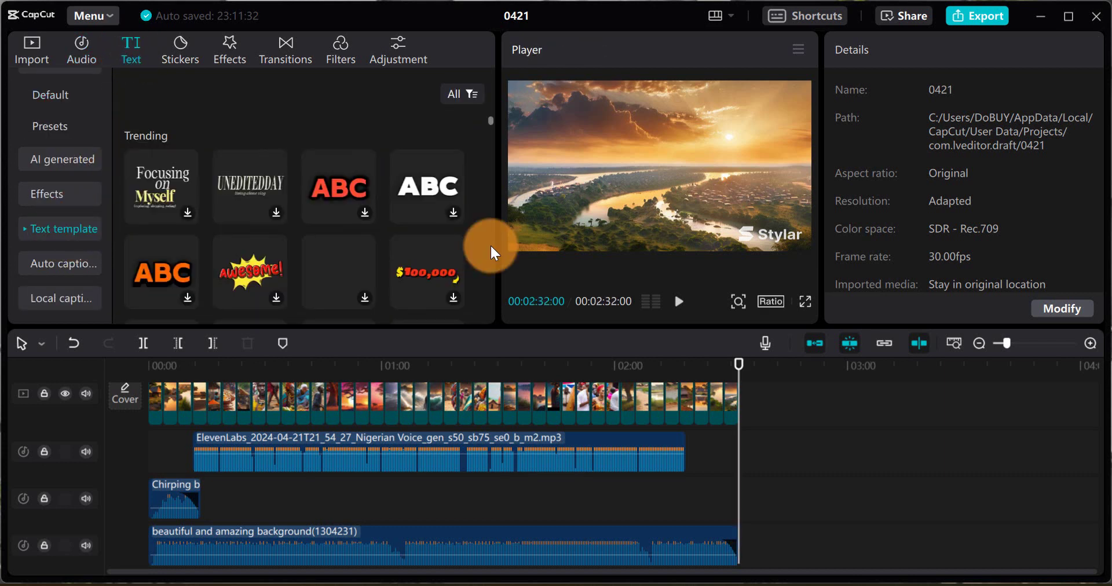
{"action": "scroll", "coordinate": [273, 238], "scroll_direction": "down", "scroll_amount": 2}
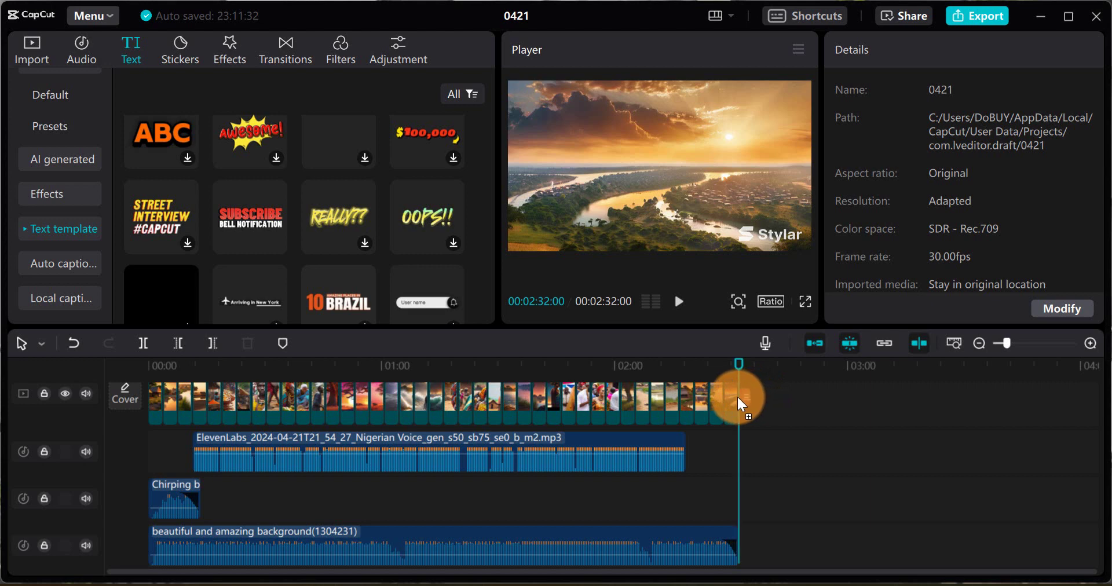
{"action": "left_click_drag", "start_coordinate": [738, 397], "coordinate": [746, 447]}
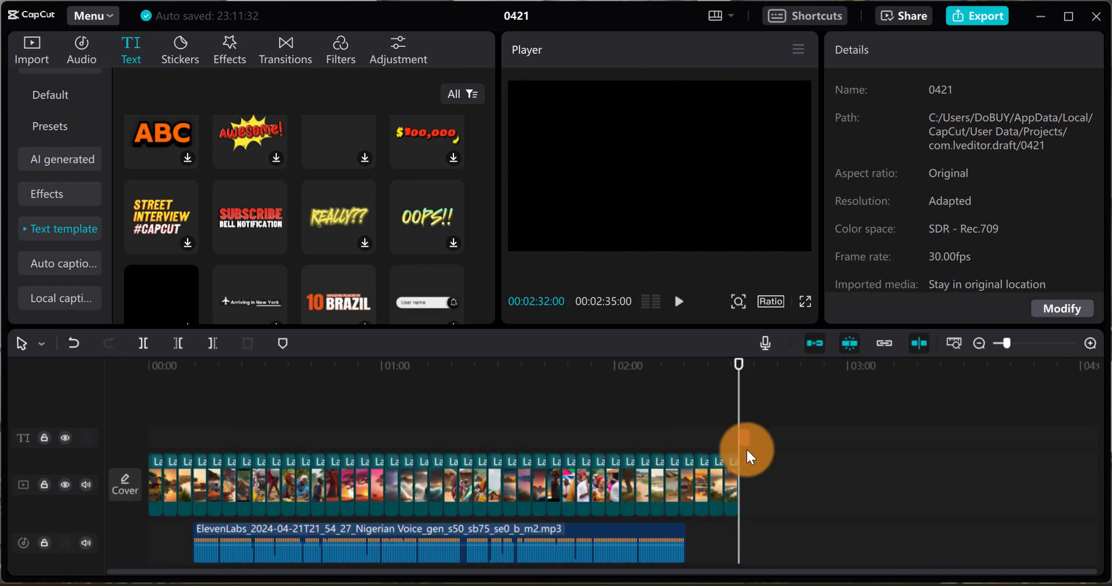
Replace the end title's "BELL NOTIFICATION" line with "Thanks for Watching" and make its "SUBSCRIBE" line slightly smaller
{"action": "left_click", "coordinate": [679, 302]}
{"action": "left_click", "coordinate": [631, 229]}
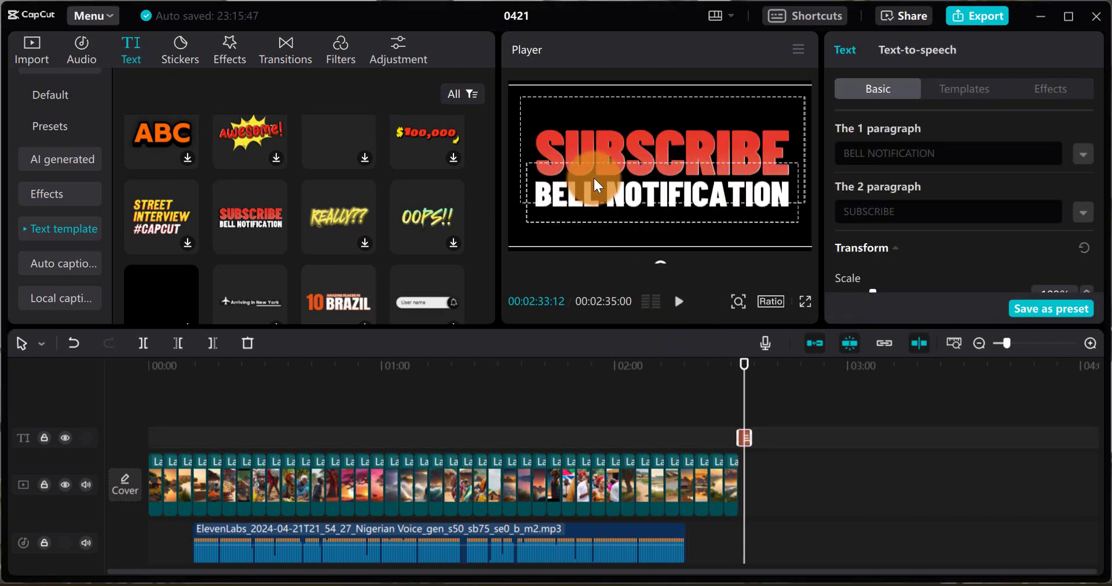
{"action": "double_click", "coordinate": [700, 201]}
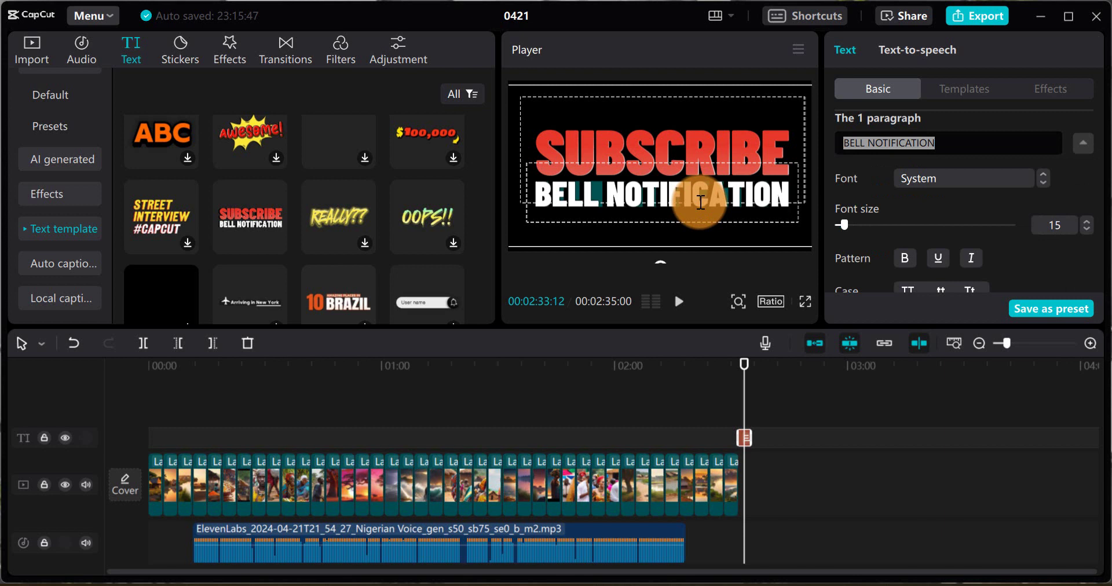
{"action": "type", "text": "Thanks for Watching"}
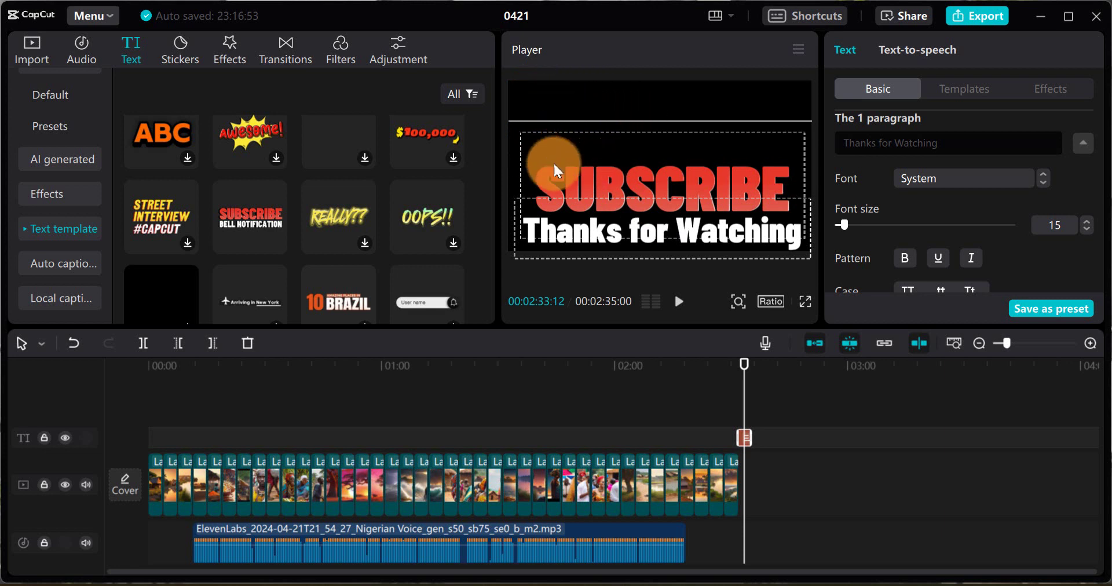
{"action": "double_click", "coordinate": [612, 184]}
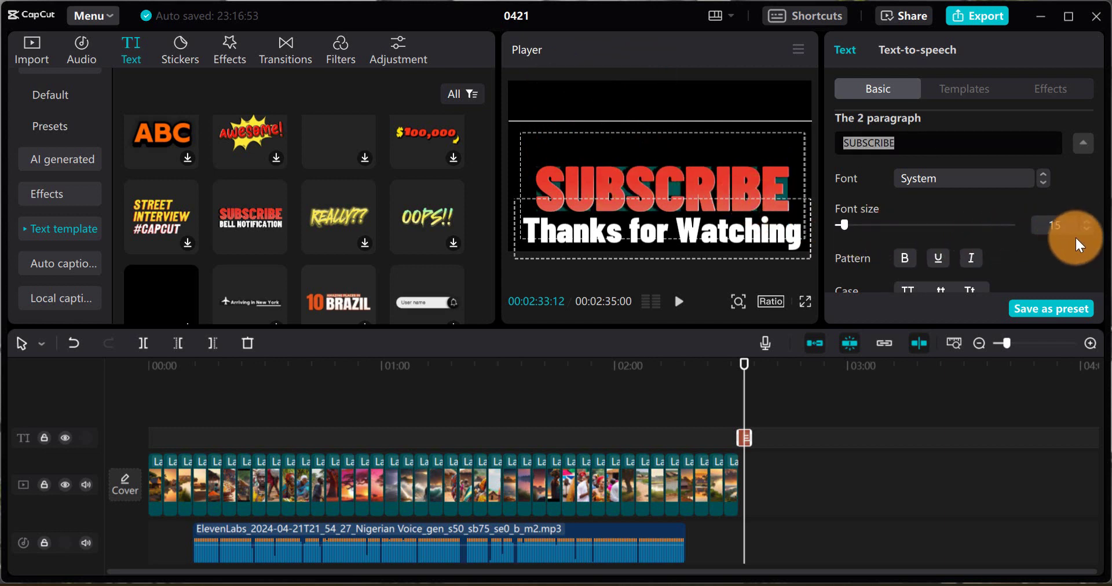
{"action": "left_click", "coordinate": [762, 95]}
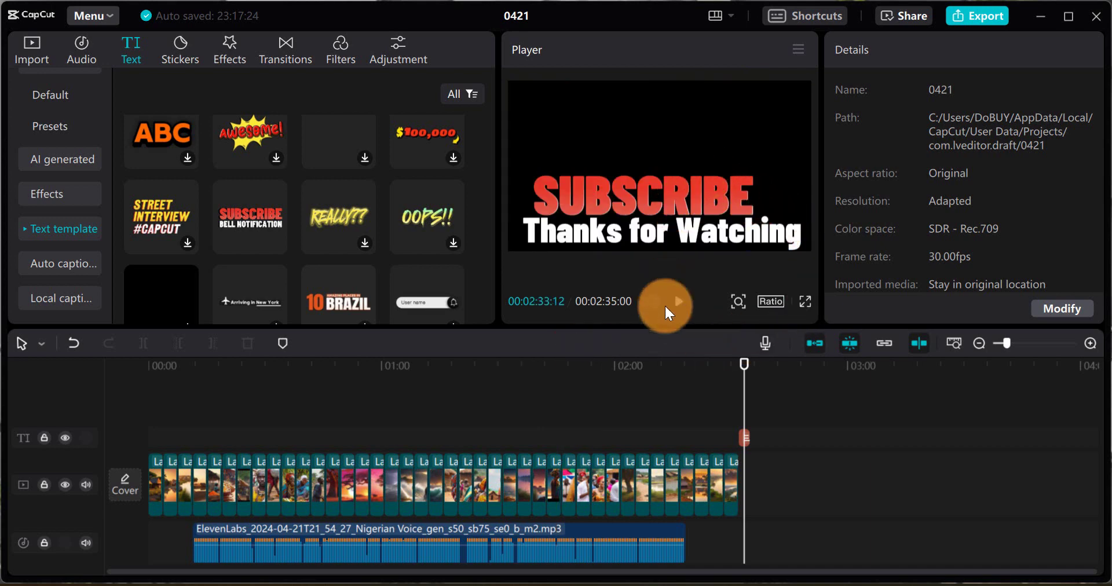
Select all the image clips and apply the Mix overlay transition, placing it at a cut near the start of the sequence
{"action": "left_click", "coordinate": [737, 495]}
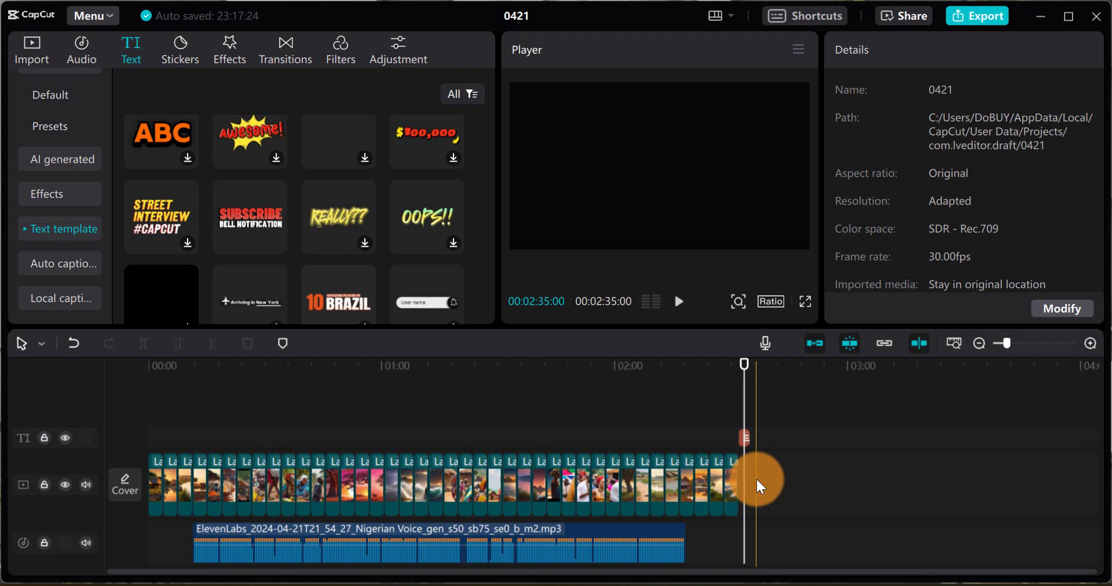
{"action": "left_click_drag", "start_coordinate": [757, 477], "coordinate": [209, 445]}
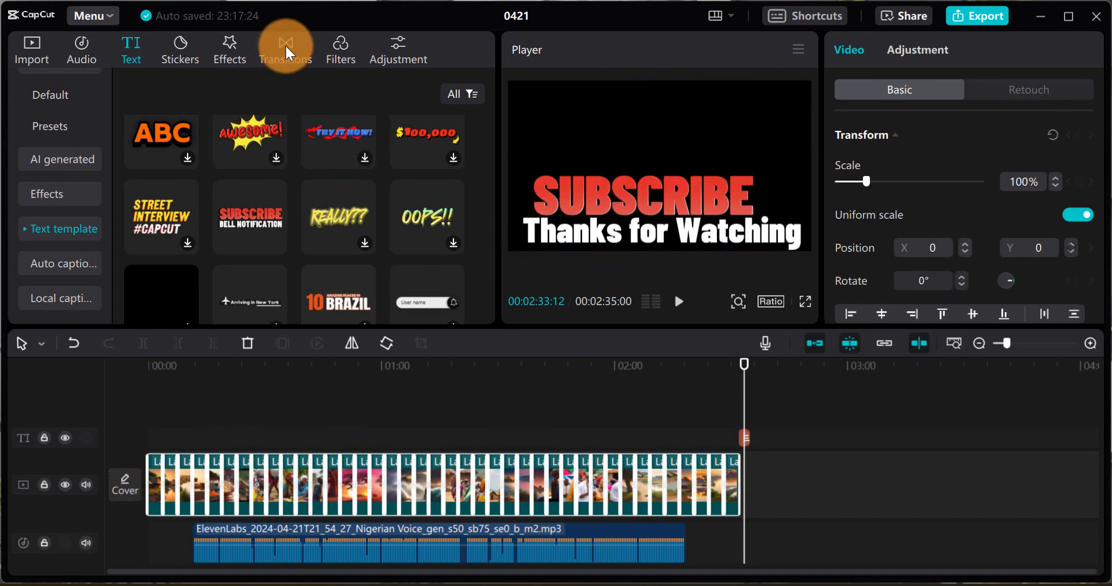
{"action": "left_click", "coordinate": [285, 44]}
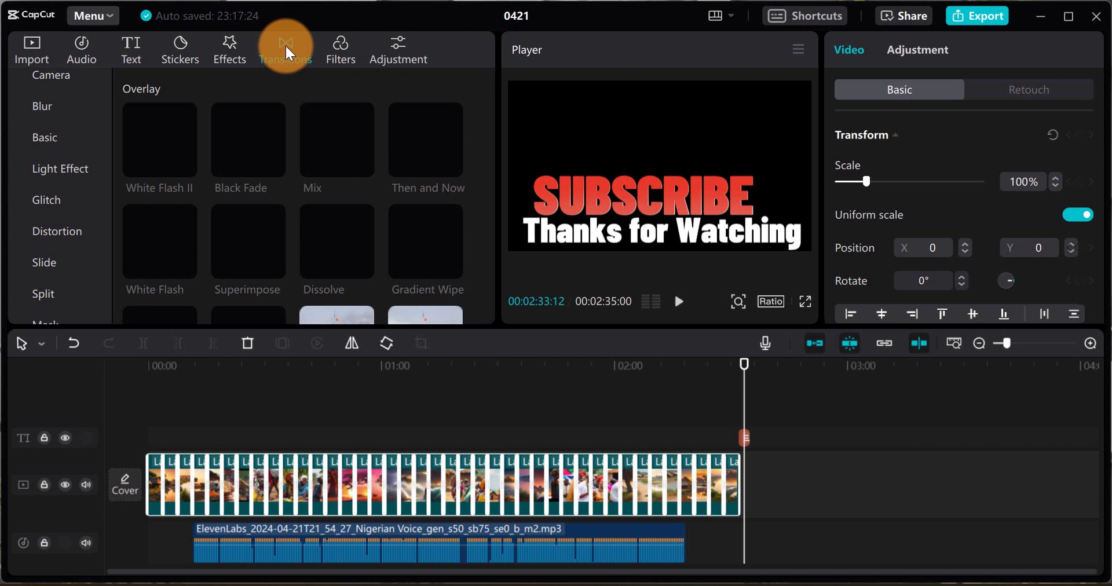
{"action": "left_click", "coordinate": [342, 145]}
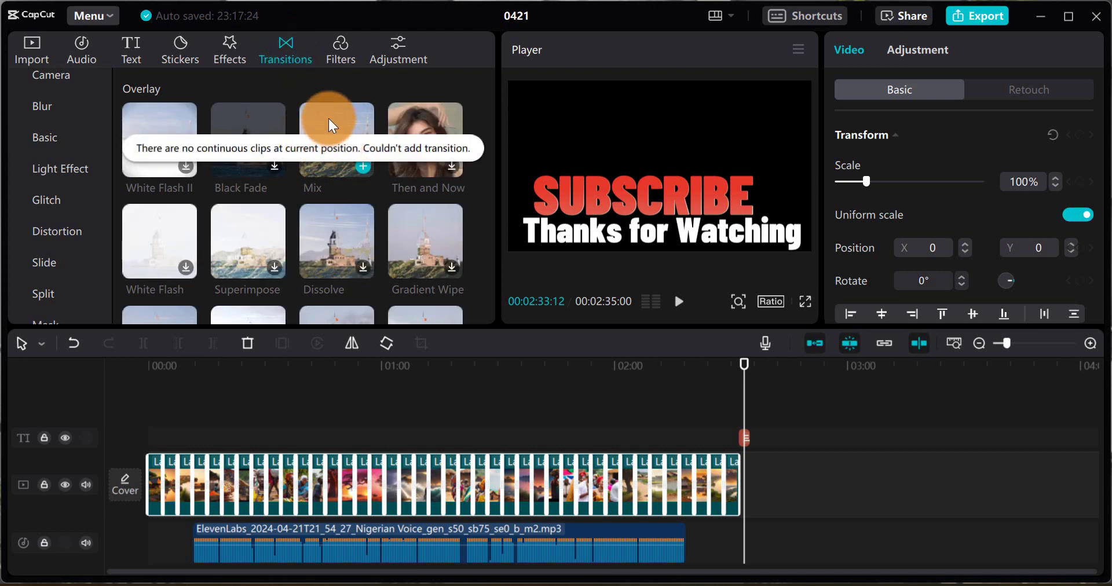
{"action": "left_click_drag", "start_coordinate": [329, 123], "coordinate": [174, 459]}
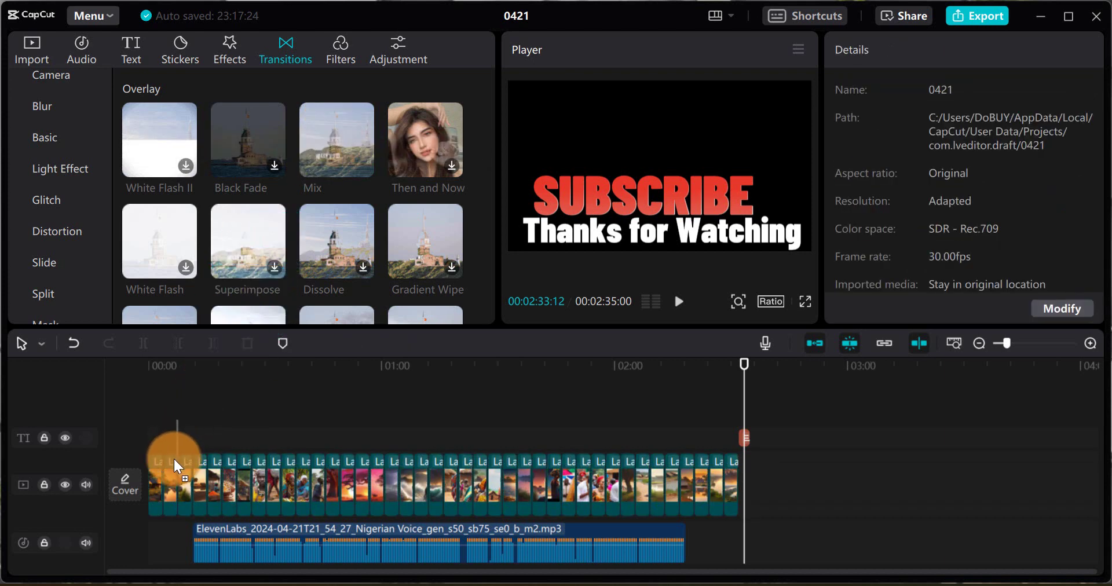